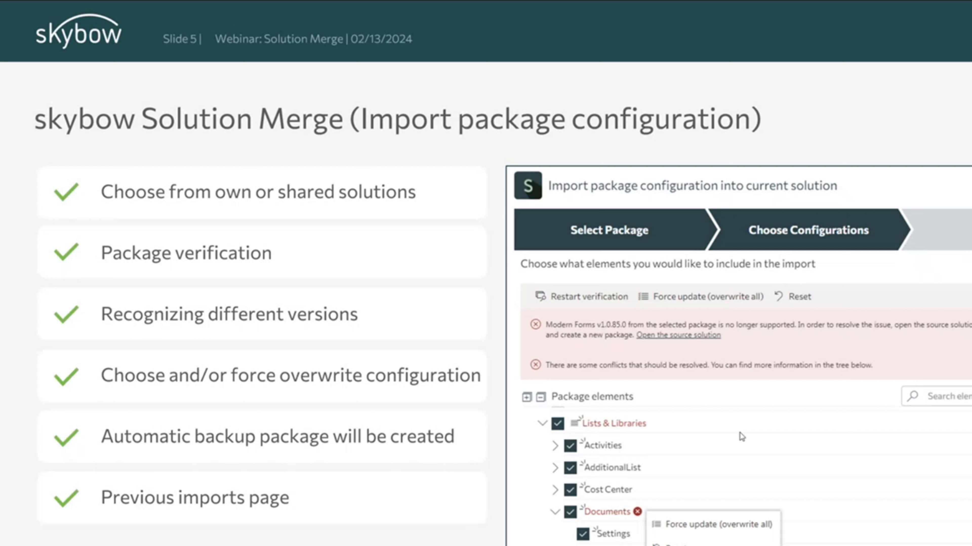
pyautogui.click(781, 458)
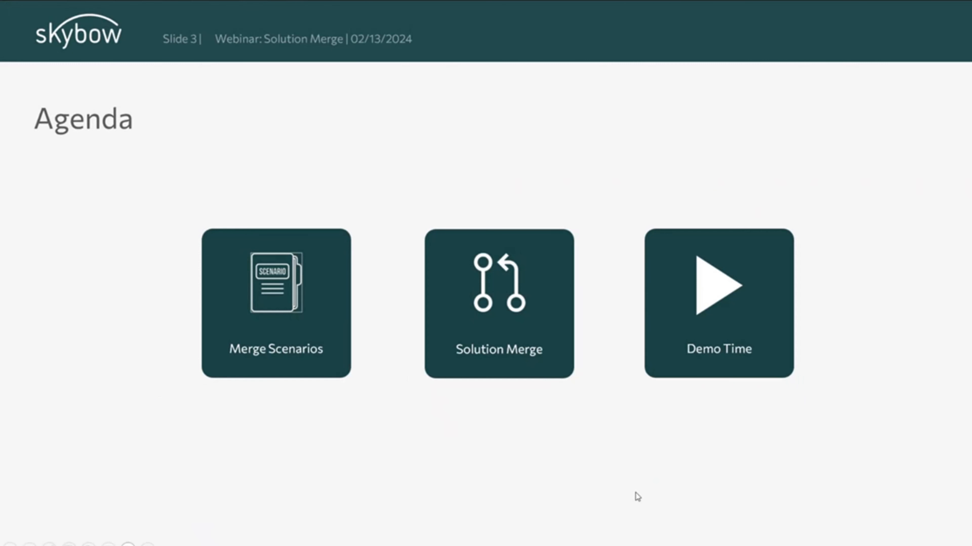
pyautogui.click(579, 466)
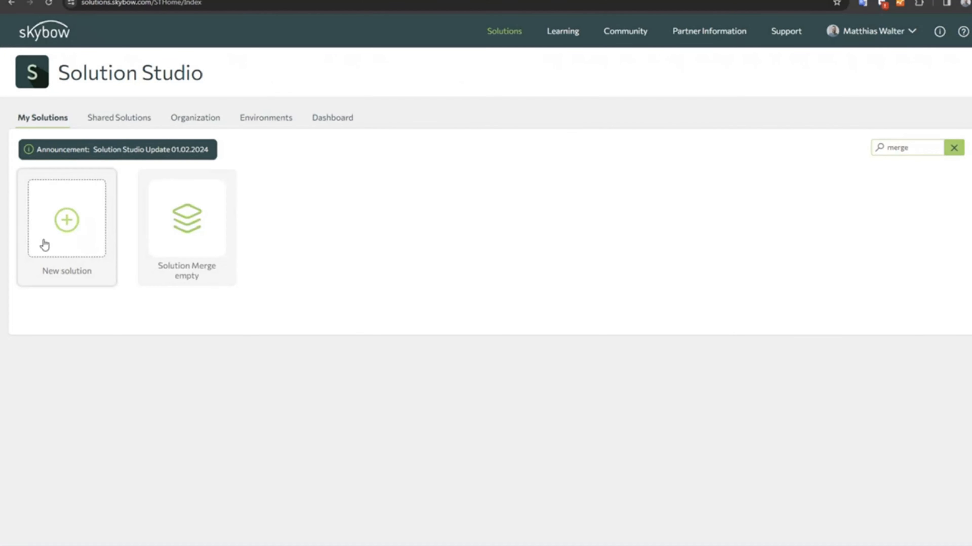
# Start a new solution from scratch and name it "Solution Merge Webinar Empty".
pyautogui.moveTo(170, 218)
pyautogui.click(67, 225)
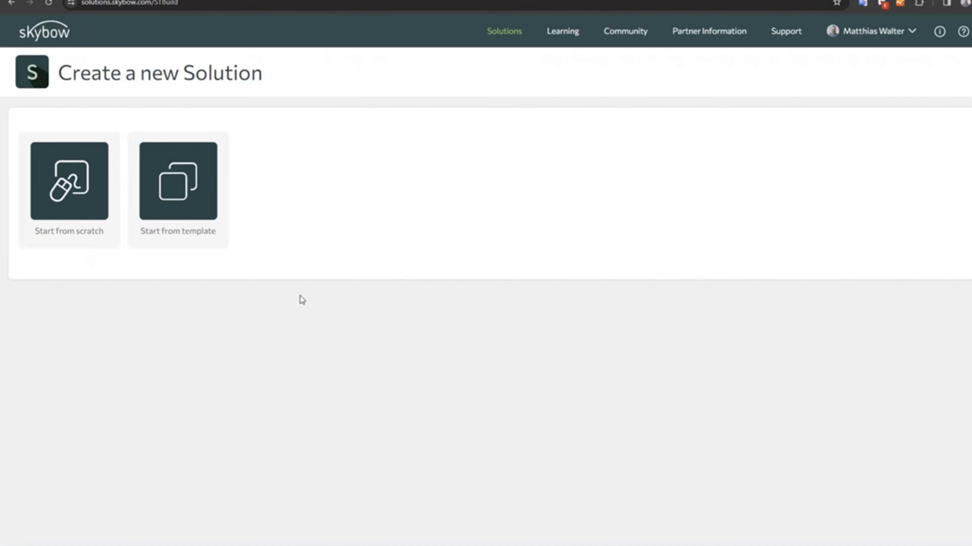
pyautogui.click(75, 198)
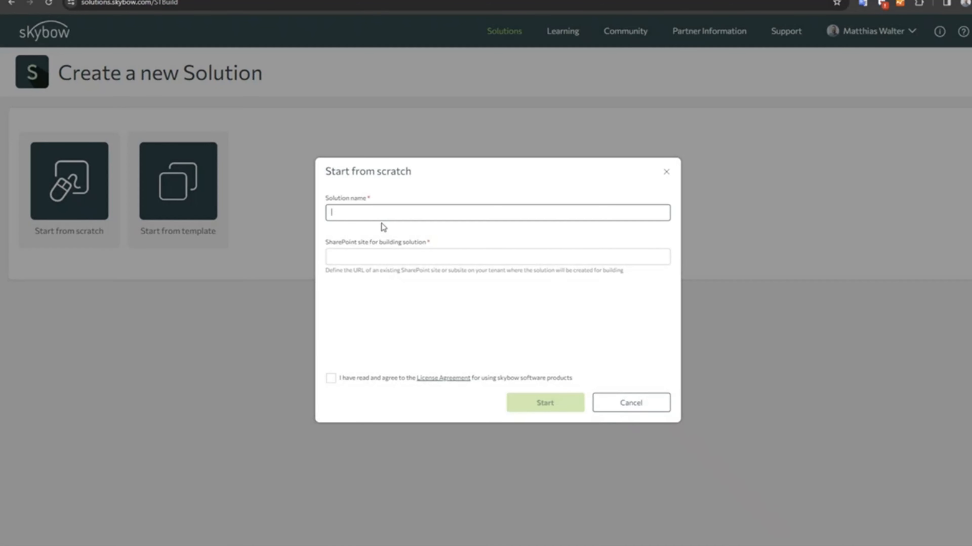
pyautogui.write('Solution Merge Webinar Empty')
pyautogui.press('Tab')
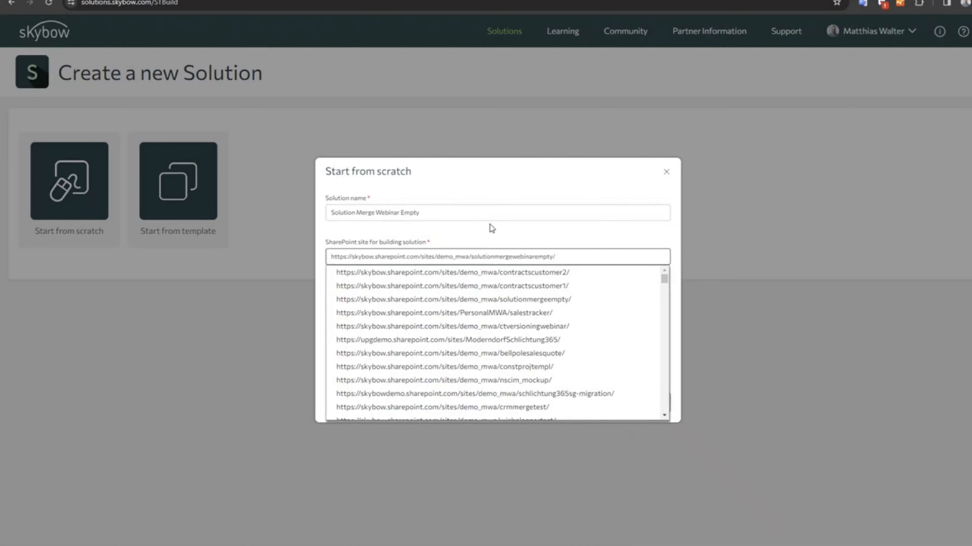
# Create the solution on the suggested solutionmergewebinarempty site, with automatic site creation enabled and the license agreement accepted.
pyautogui.click(500, 243)
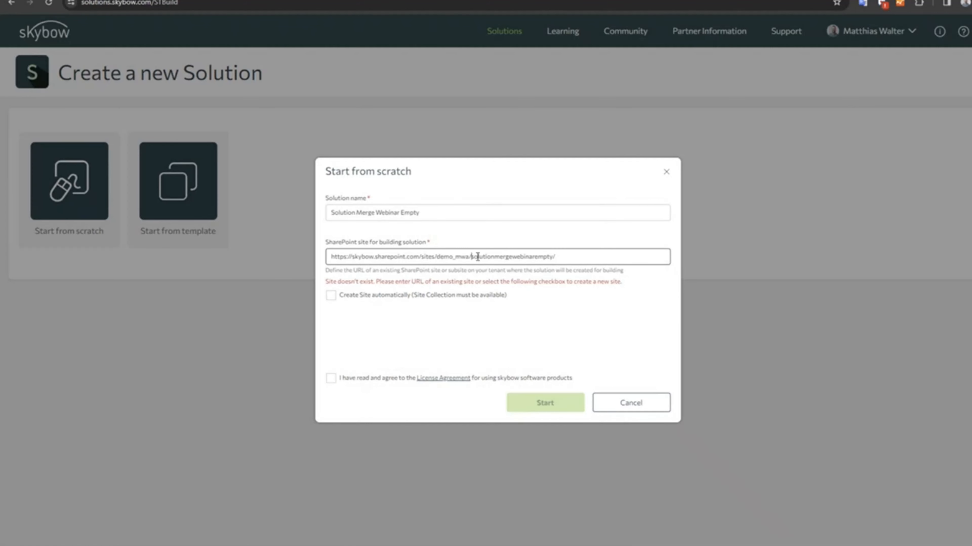
pyautogui.moveTo(472, 256); pyautogui.dragTo(592, 254)
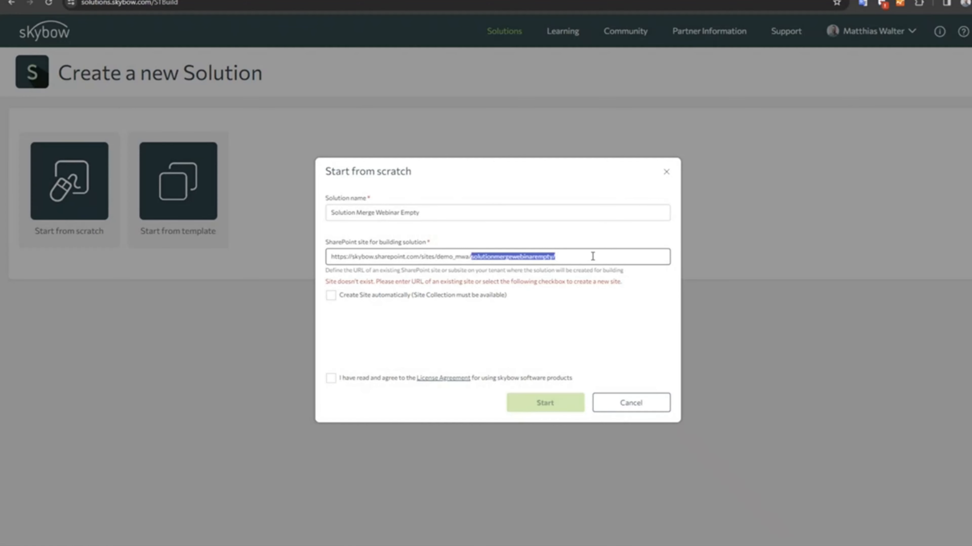
pyautogui.click(331, 295)
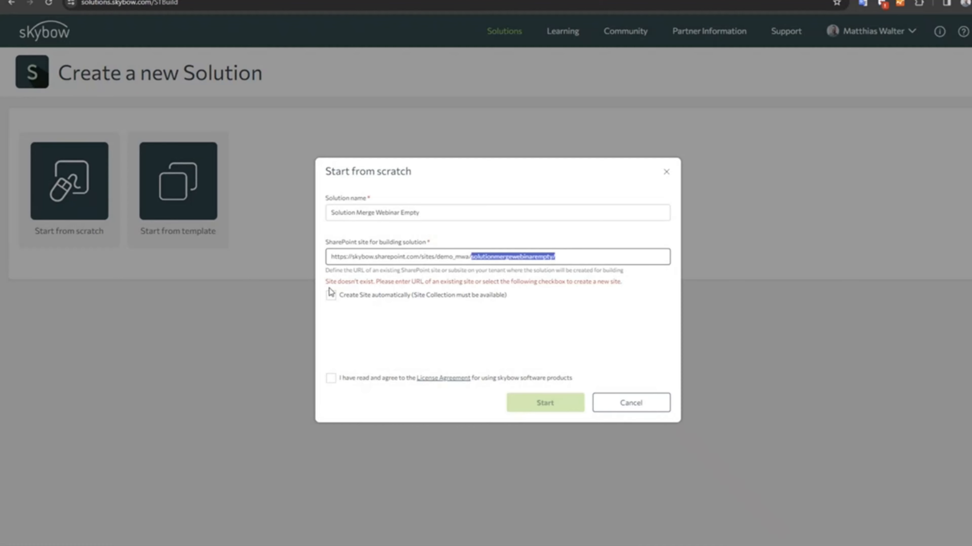
pyautogui.click(330, 378)
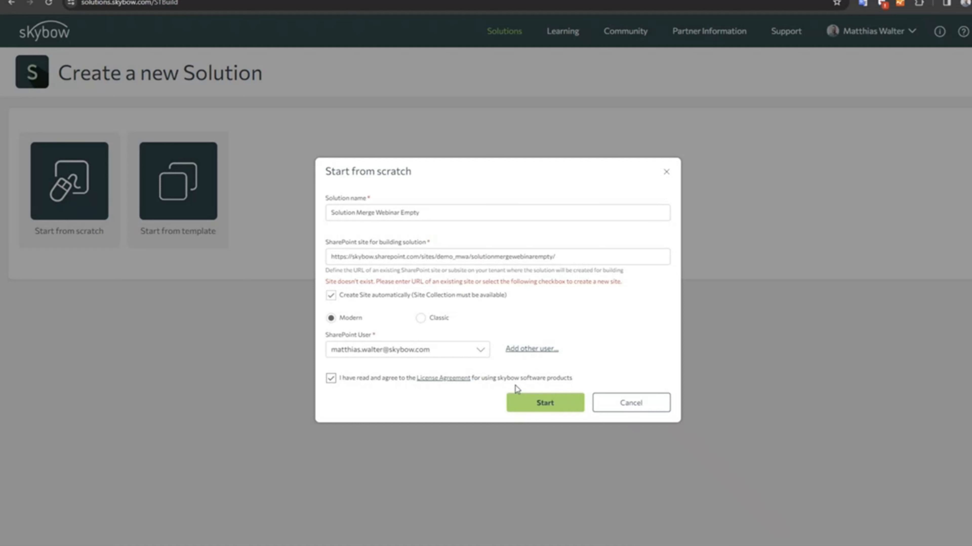
pyautogui.click(551, 406)
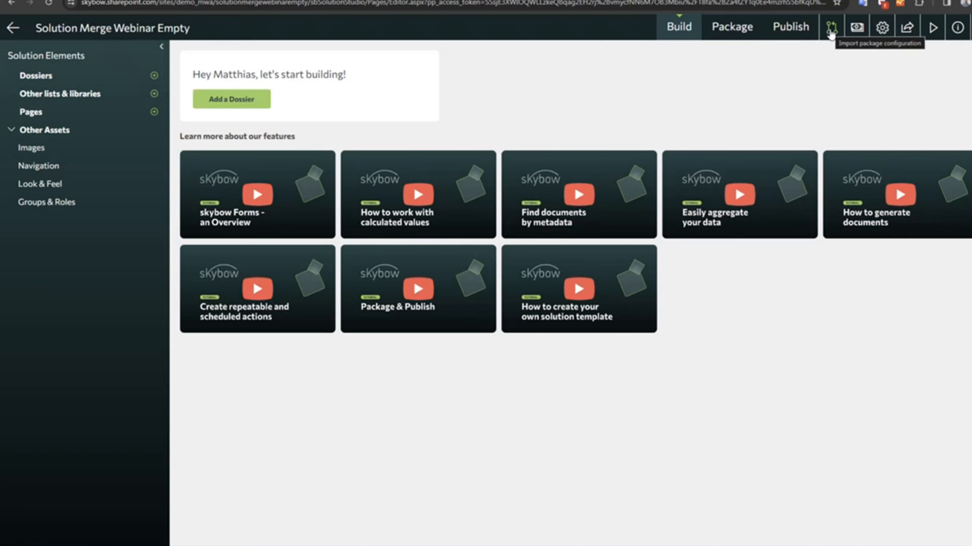
# Check the solution's previous package imports and start a new configuration import.
pyautogui.click(831, 29)
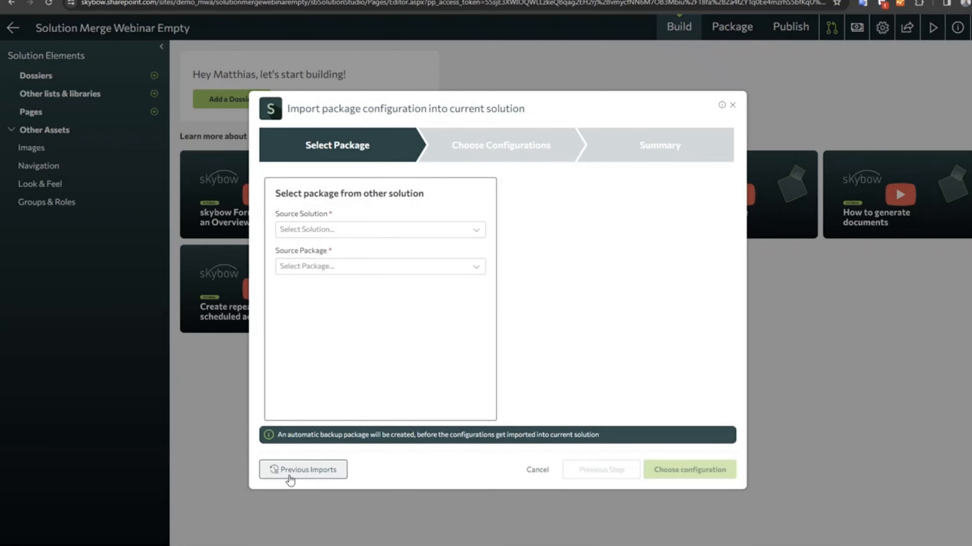
pyautogui.click(307, 475)
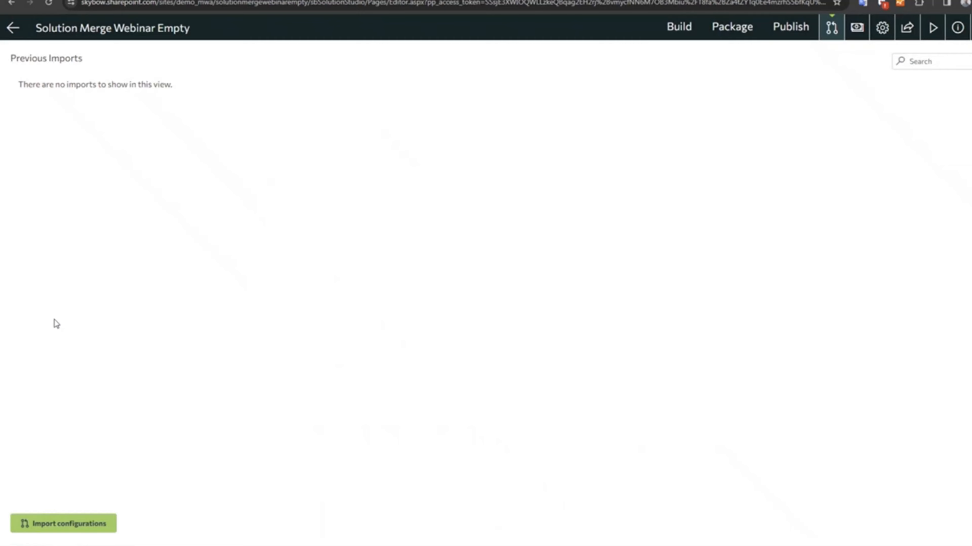
pyautogui.click(58, 526)
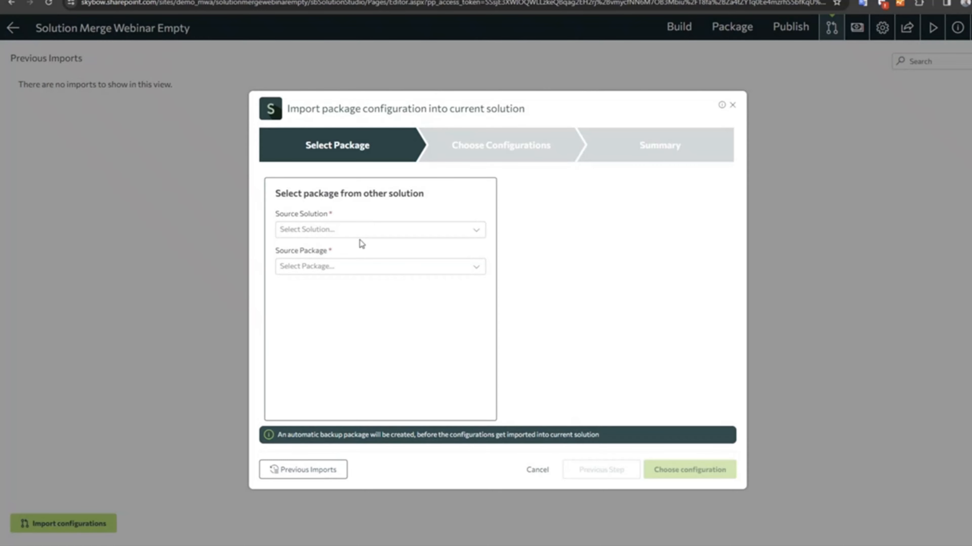
# Search the source solutions for "expense" and choose Expenses Demo as the source solution.
pyautogui.click(365, 234)
pyautogui.scroll(-4, 325, 336)
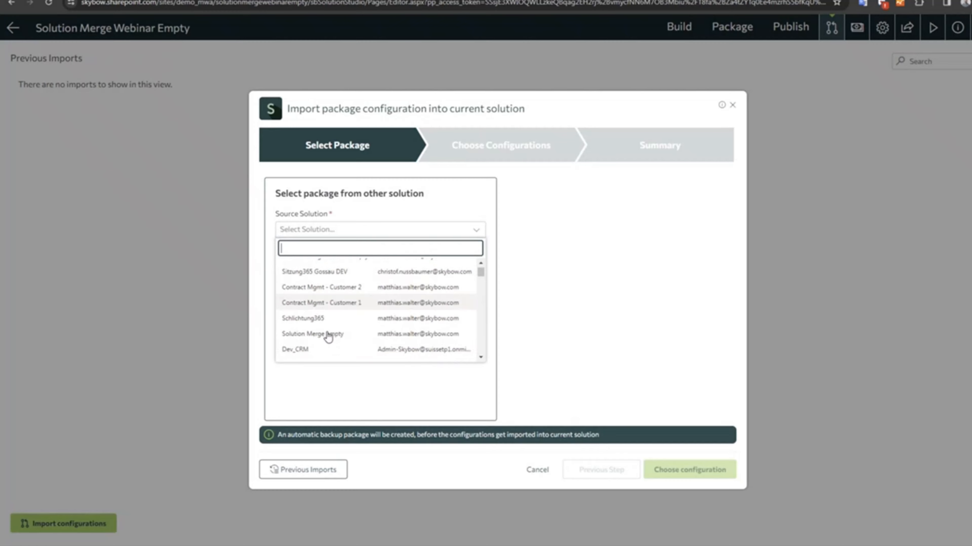
pyautogui.scroll(5, 326, 337)
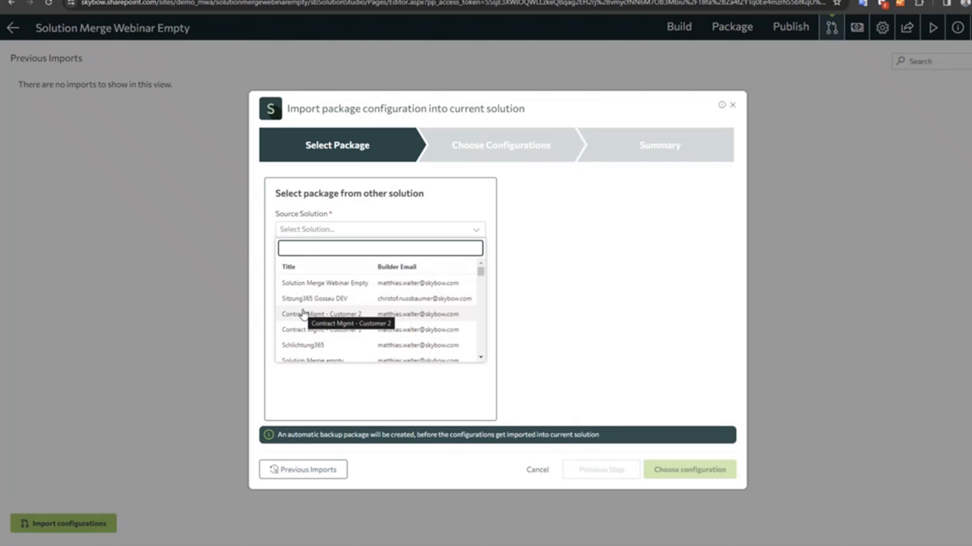
pyautogui.write('expense')
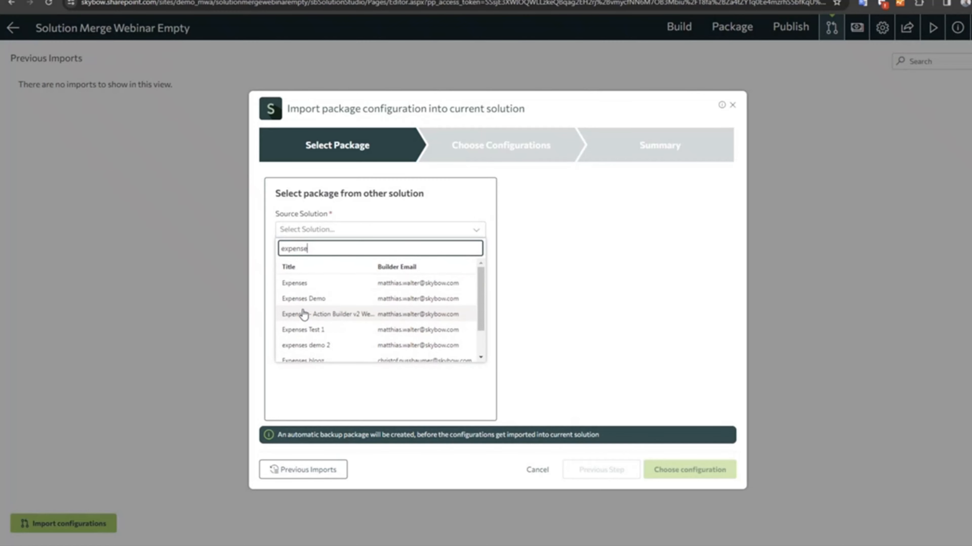
pyautogui.click(306, 298)
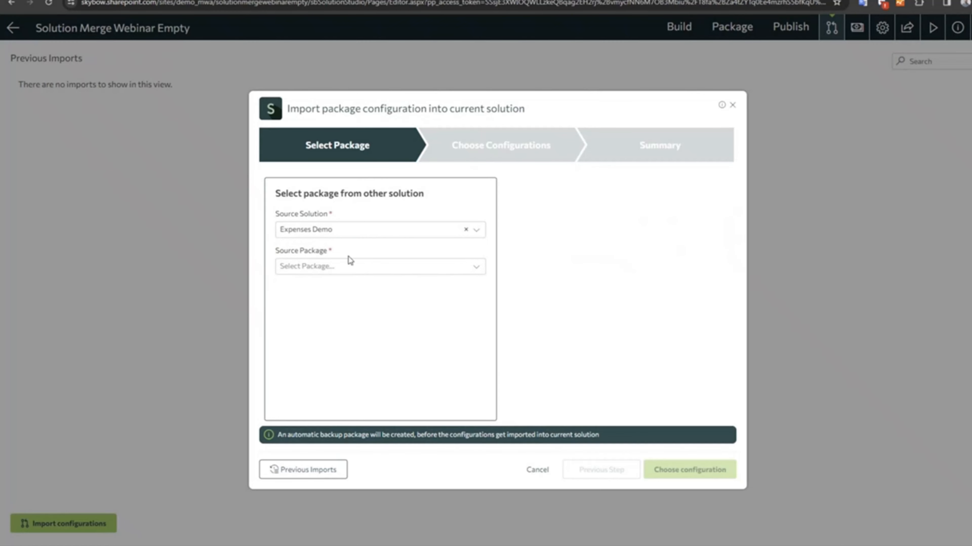
# Choose Expenses Demo version 1.0.0.2 as the source package.
pyautogui.click(344, 271)
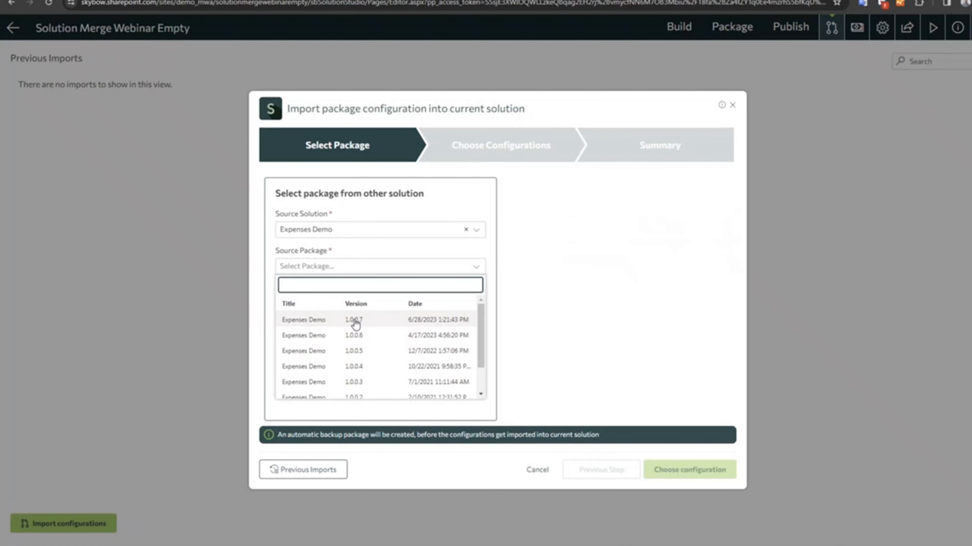
pyautogui.scroll(-2, 360, 367)
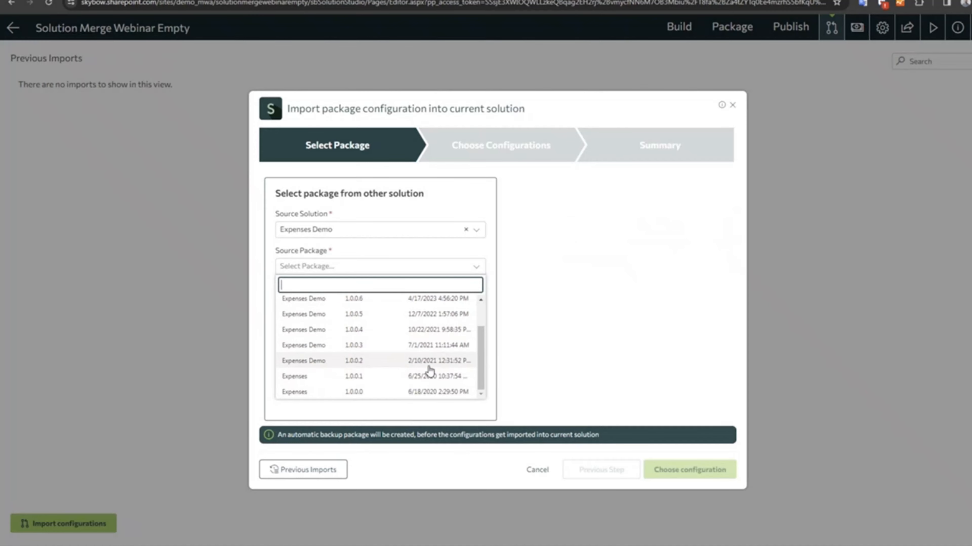
pyautogui.click(353, 361)
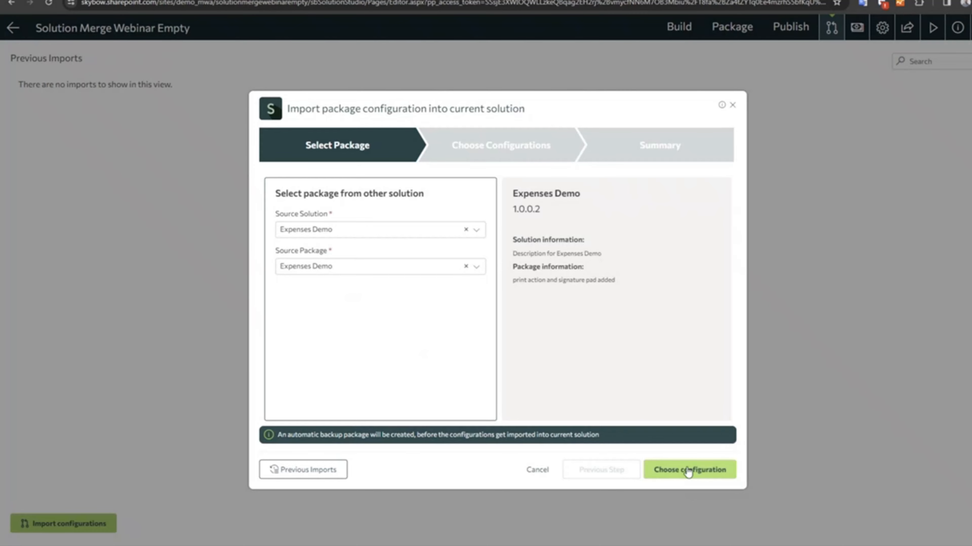
# Select package versions 1.0.0.3, 1.0.0.6 and 1.0.0.7 one after another to view their package information.
pyautogui.click(353, 268)
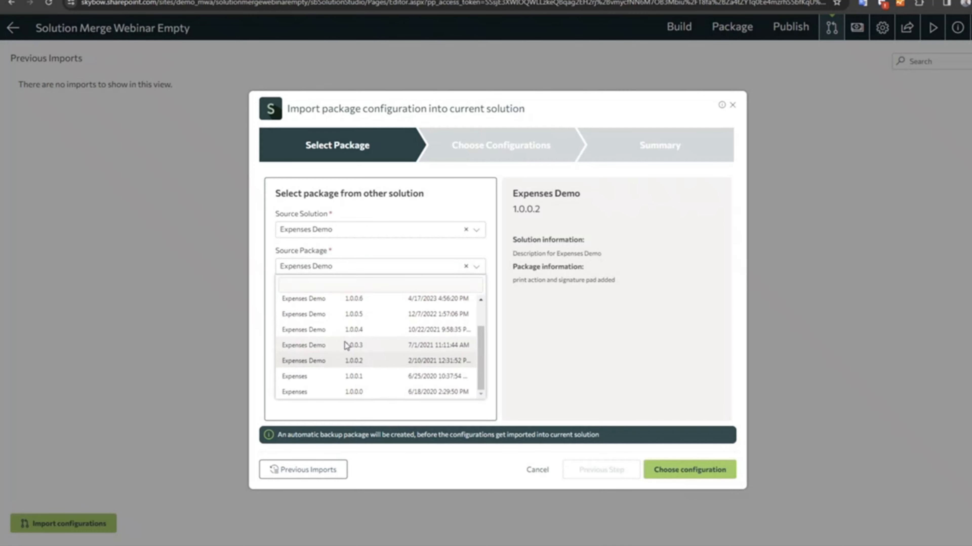
pyautogui.click(346, 346)
pyautogui.click(323, 267)
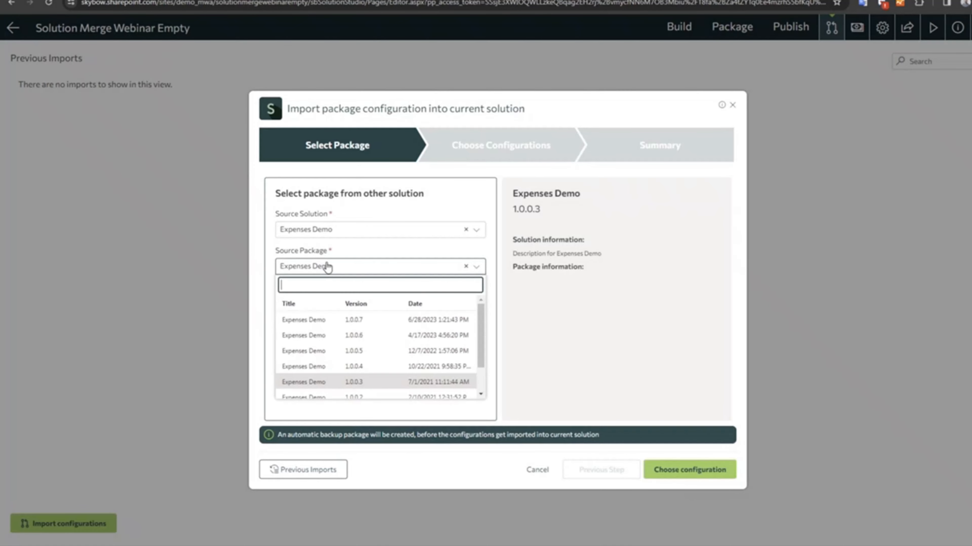
pyautogui.click(323, 336)
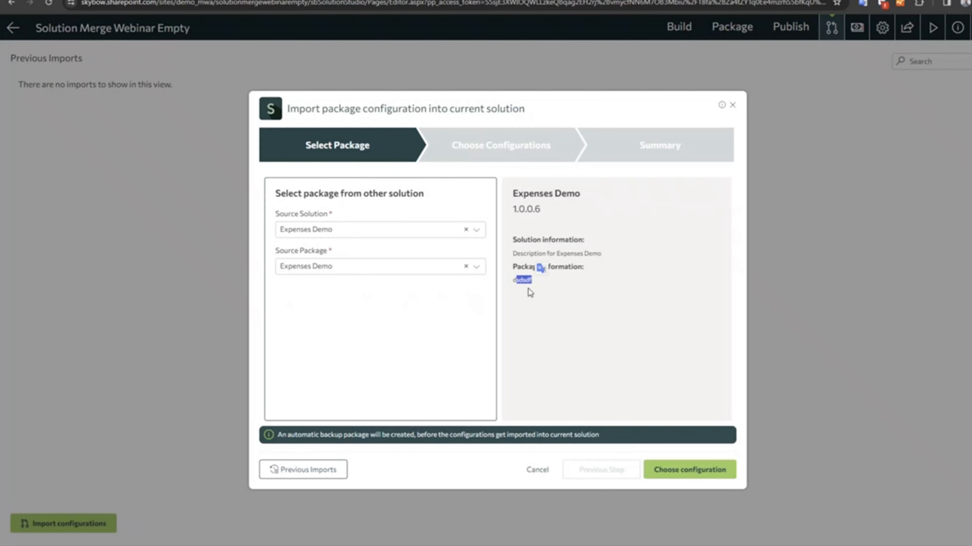
pyautogui.click(359, 270)
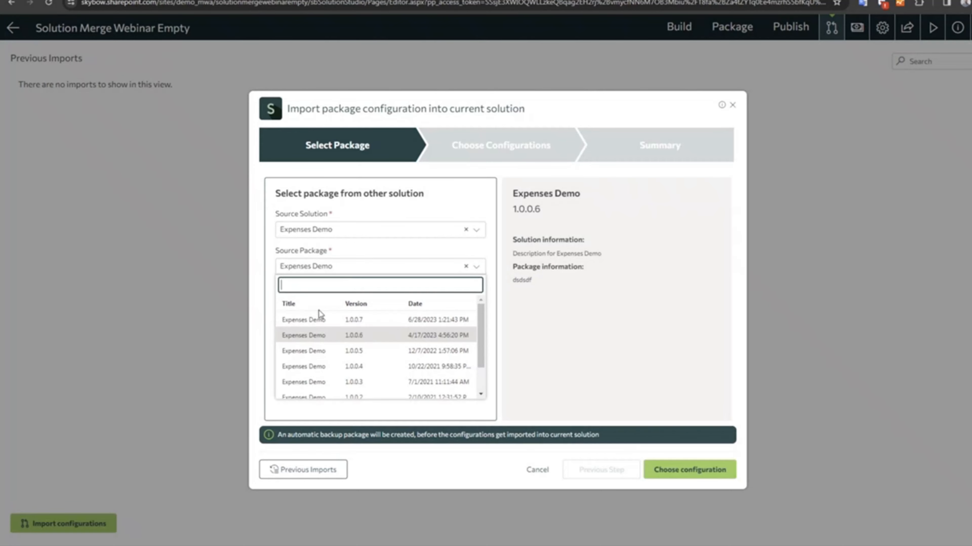
pyautogui.click(400, 322)
# Set the source package back to Expenses Demo version 1.0.0.2 and proceed to choosing configurations.
pyautogui.click(395, 272)
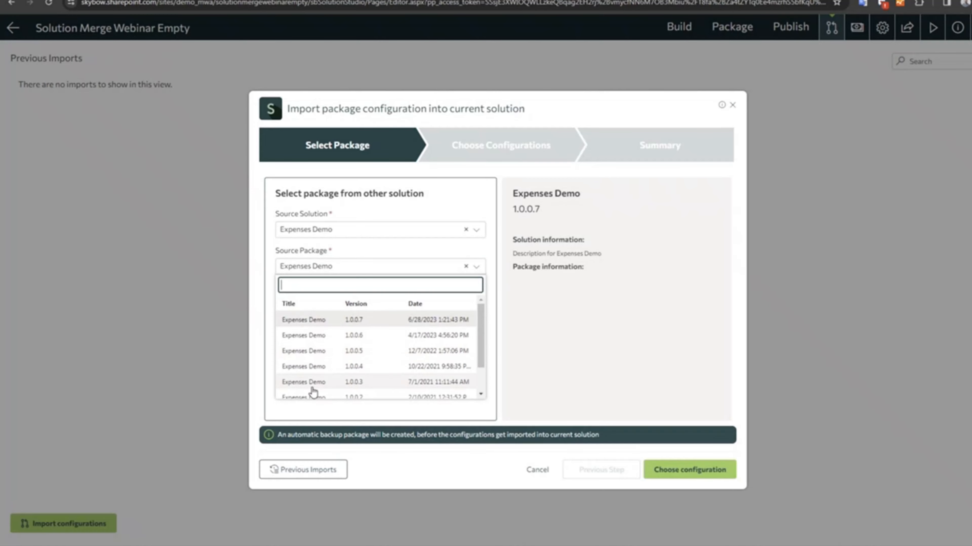
pyautogui.scroll(-3, 317, 383)
pyautogui.click(323, 366)
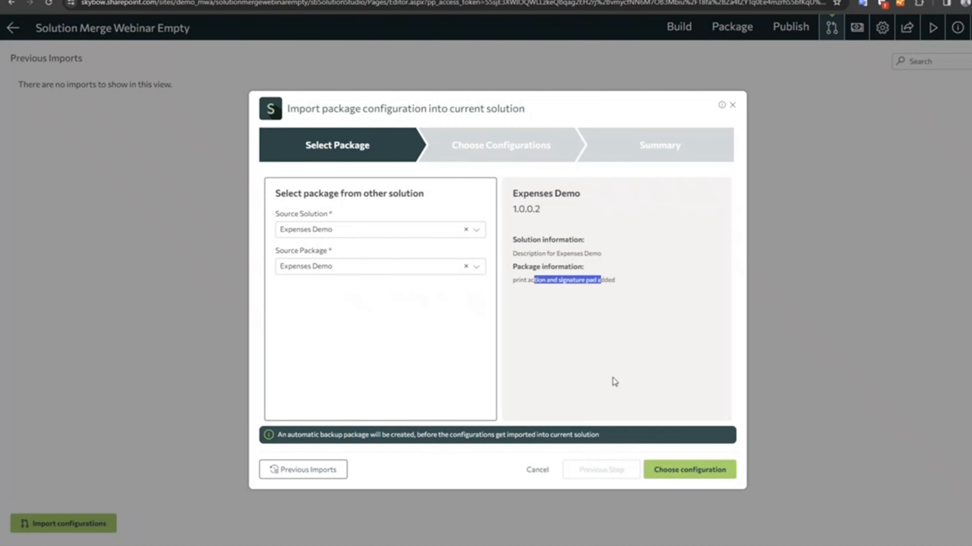
pyautogui.click(682, 475)
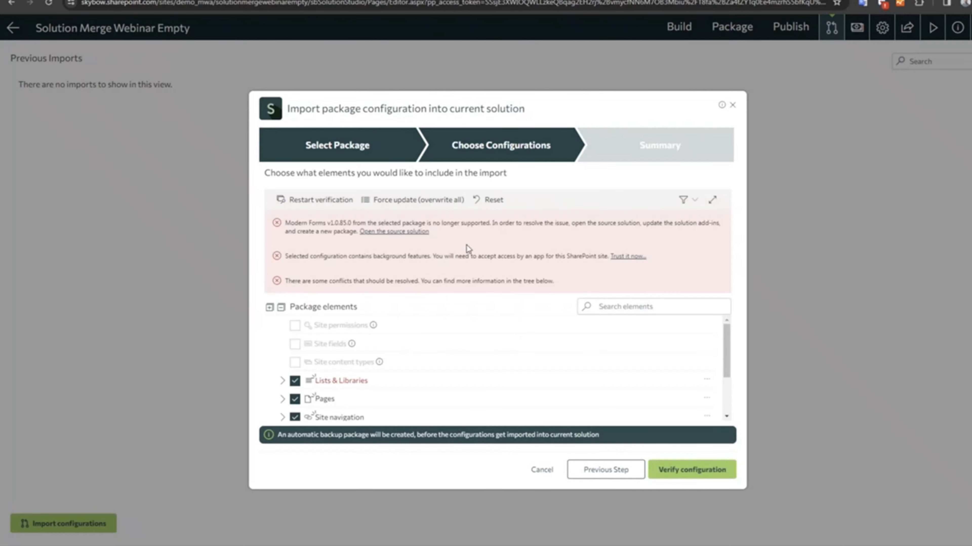
# Review the verification errors and the package elements, and expand the configuration view to full screen.
pyautogui.moveTo(290, 223); pyautogui.dragTo(368, 220)
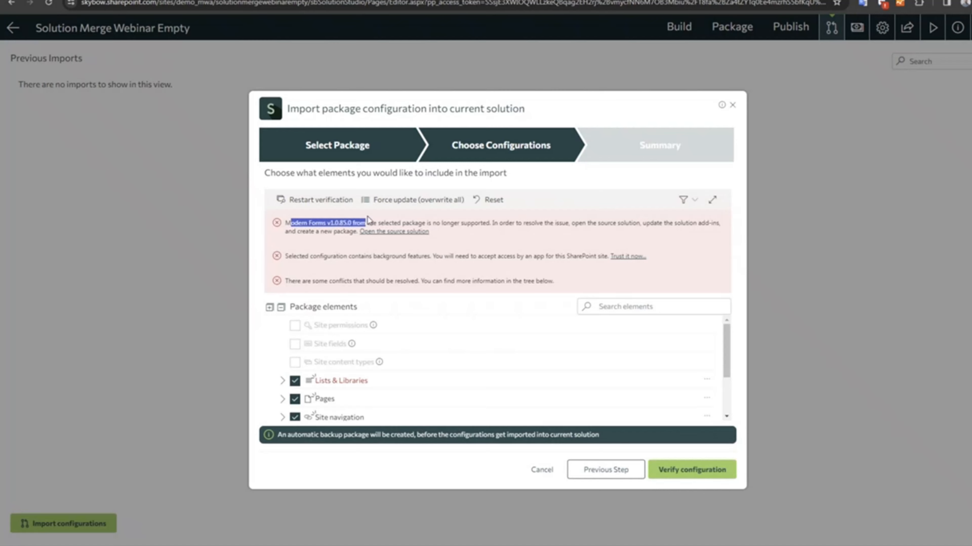
pyautogui.click(310, 226)
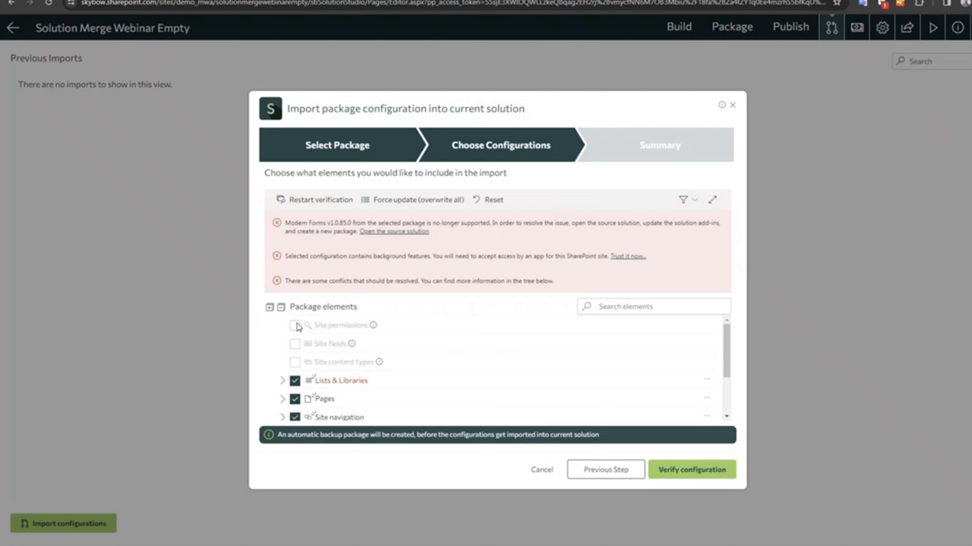
pyautogui.scroll(-2, 298, 328)
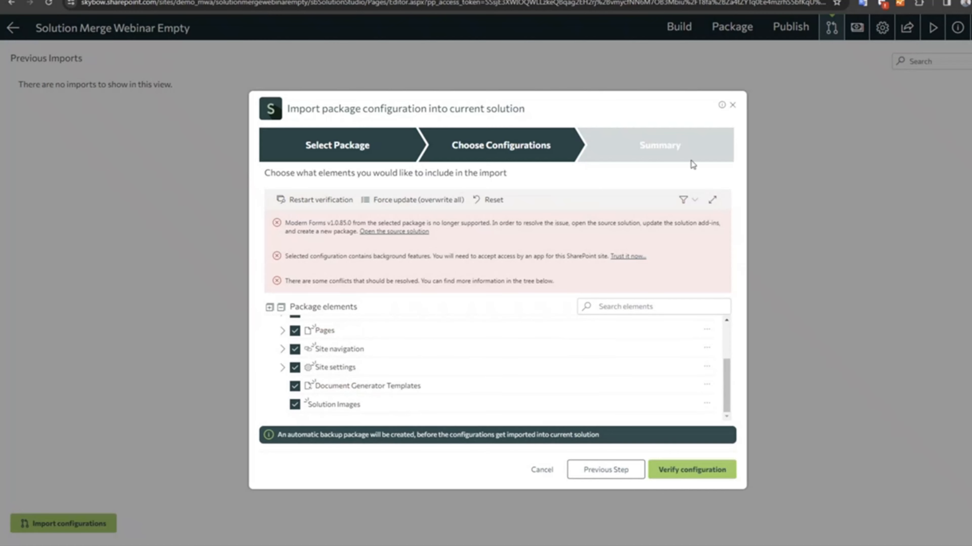
pyautogui.click(713, 205)
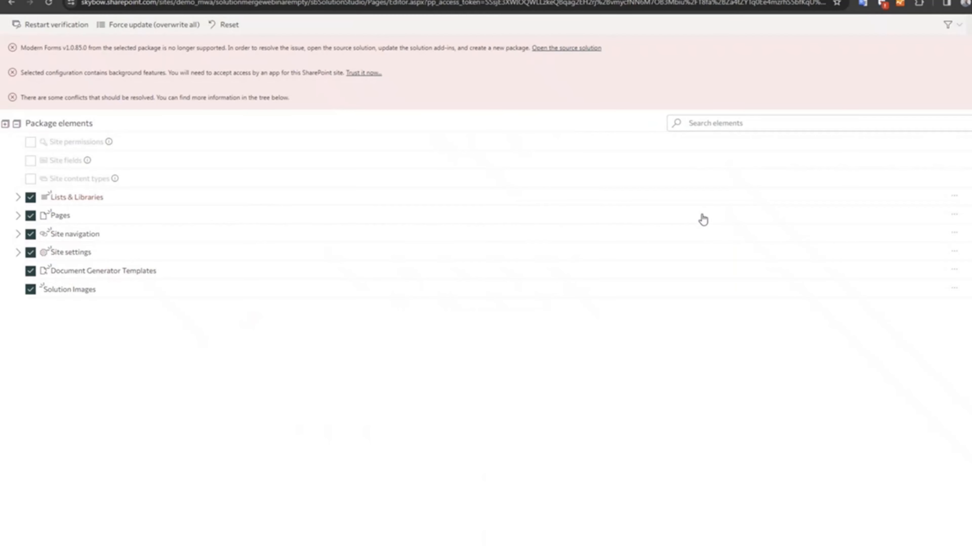
# Filter the package elements to errors and conflicts only, and apply Force update (overwrite all) to the conflicting Documents library.
pyautogui.click(952, 26)
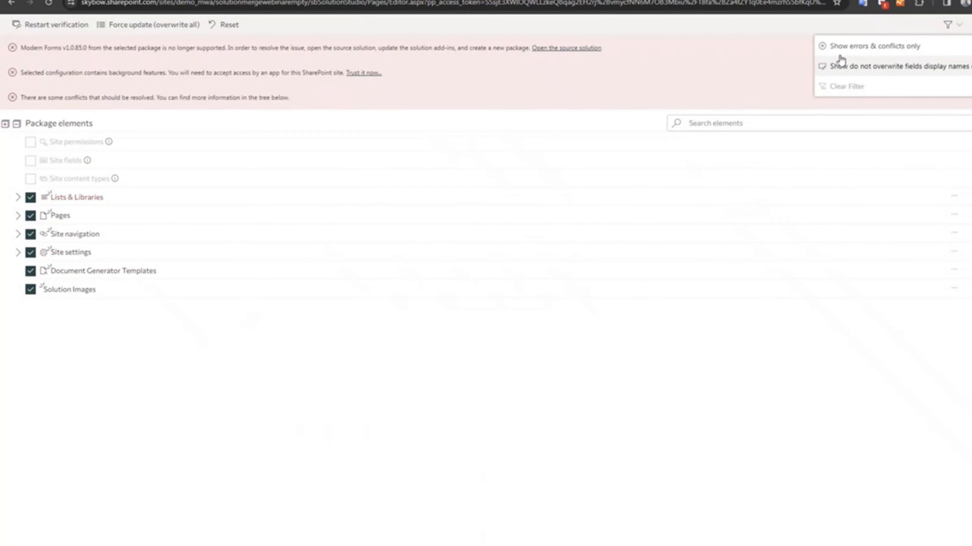
pyautogui.click(850, 50)
pyautogui.click(29, 160)
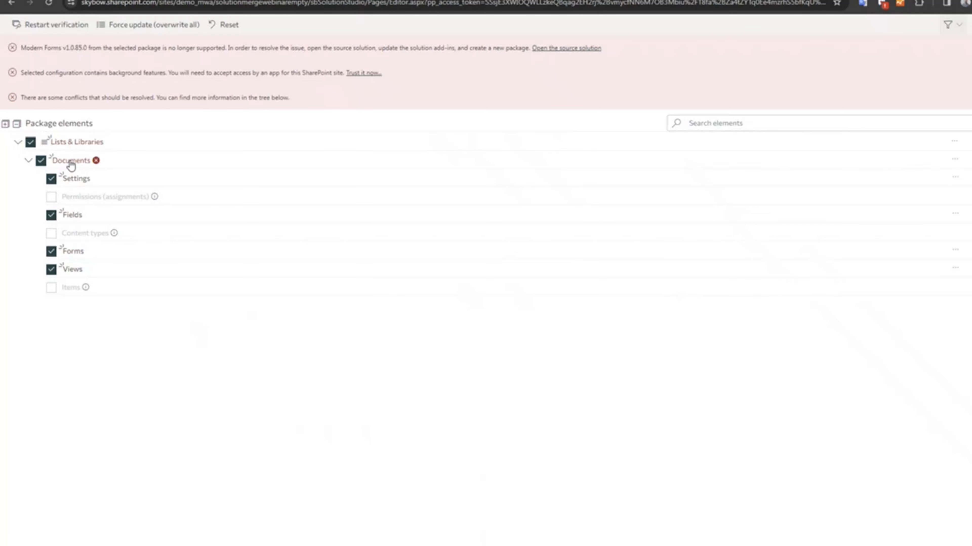
pyautogui.click(96, 161)
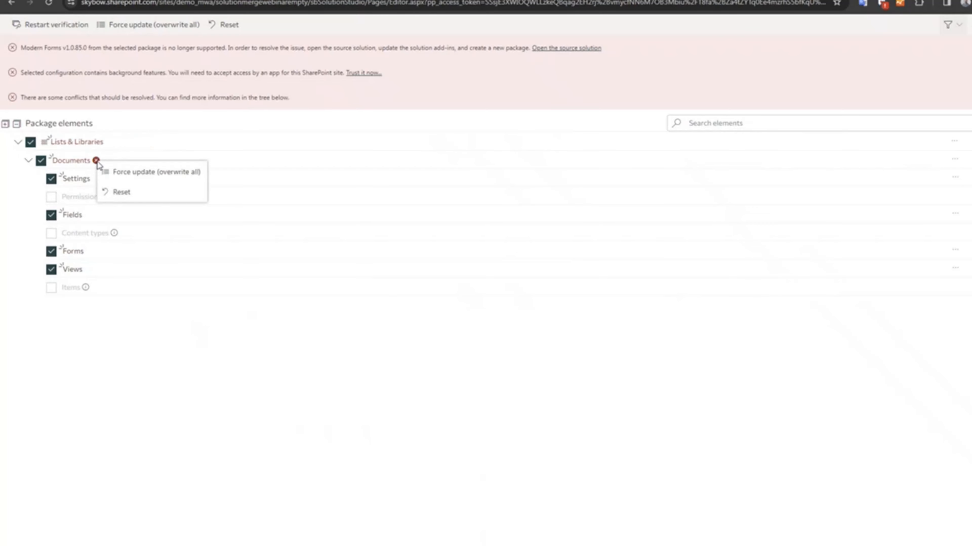
pyautogui.click(139, 173)
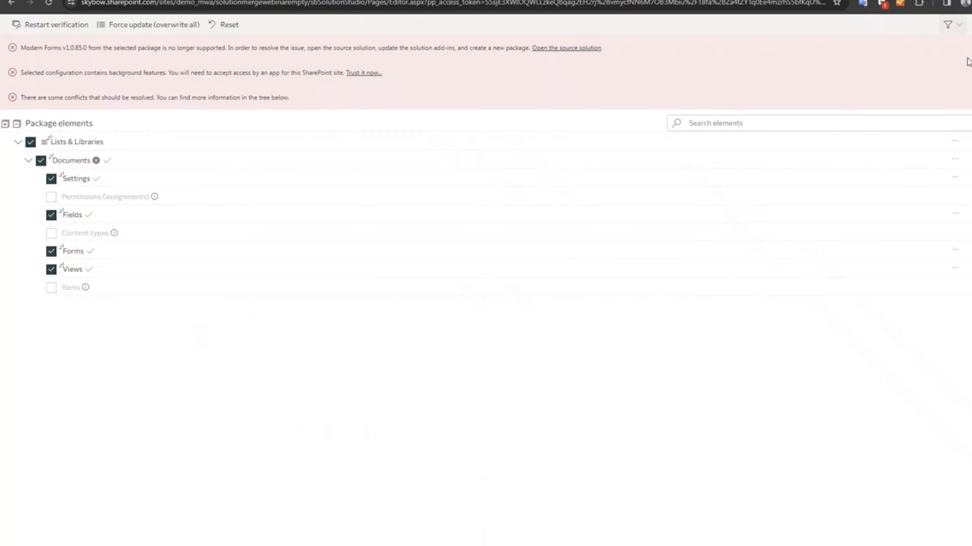
# Clear the package elements filter and open the source solution referenced by the Modern Forms version error.
pyautogui.click(952, 26)
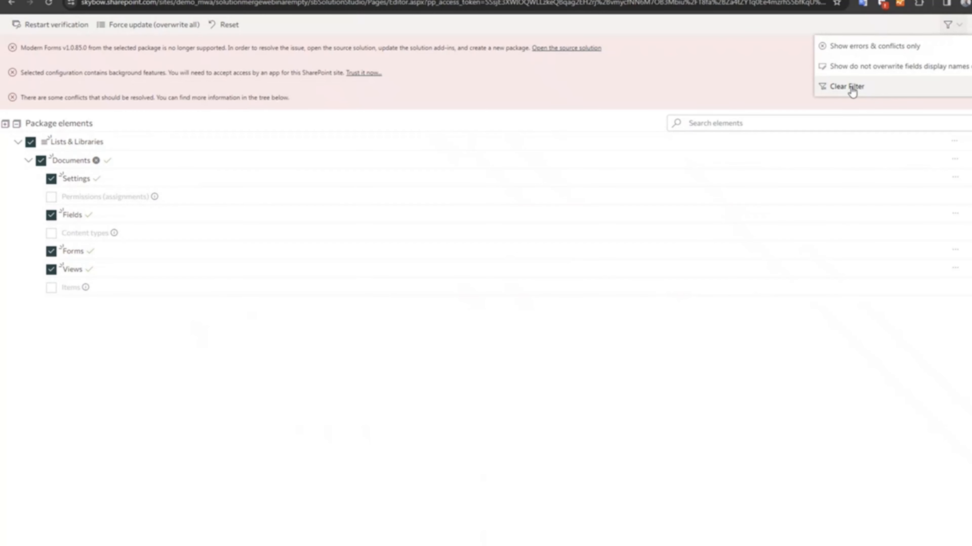
pyautogui.click(850, 88)
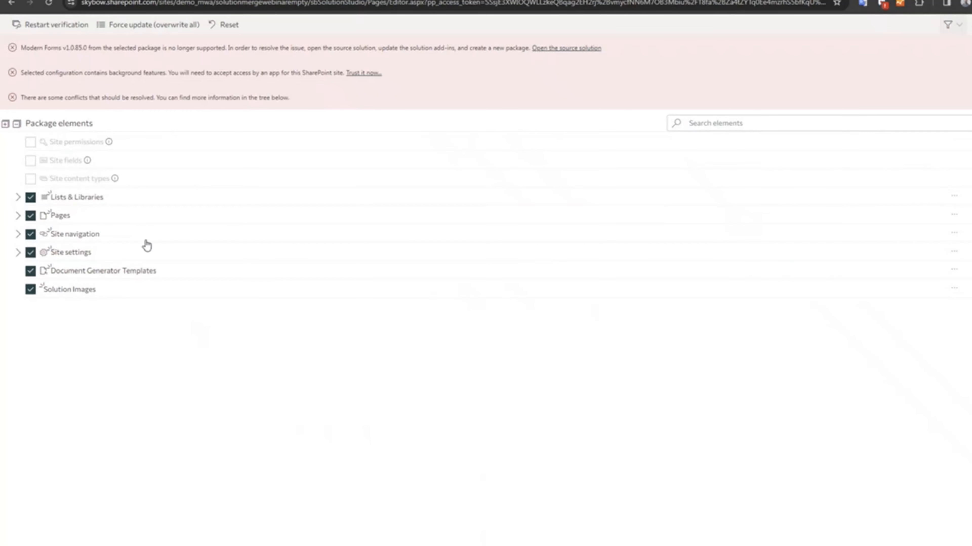
pyautogui.moveTo(29, 50); pyautogui.dragTo(222, 49)
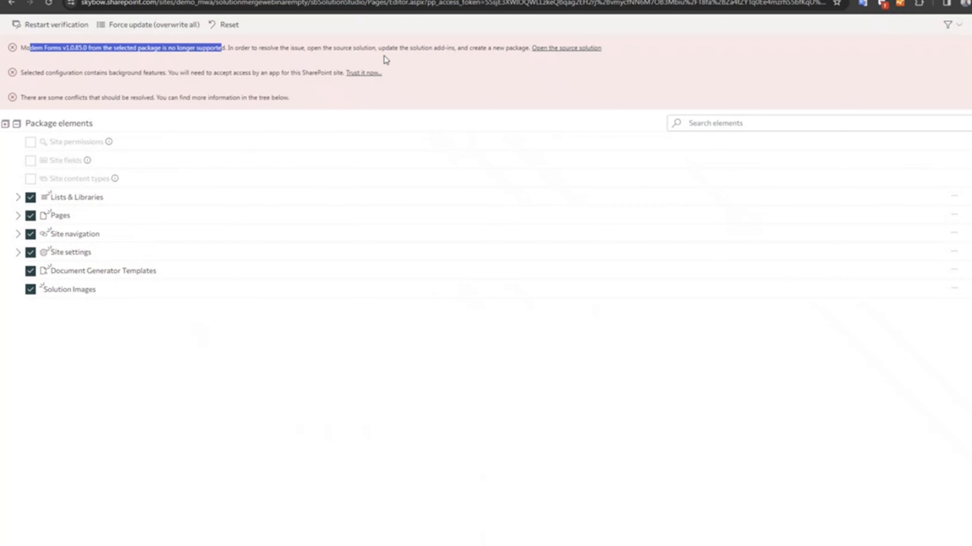
pyautogui.click(577, 49)
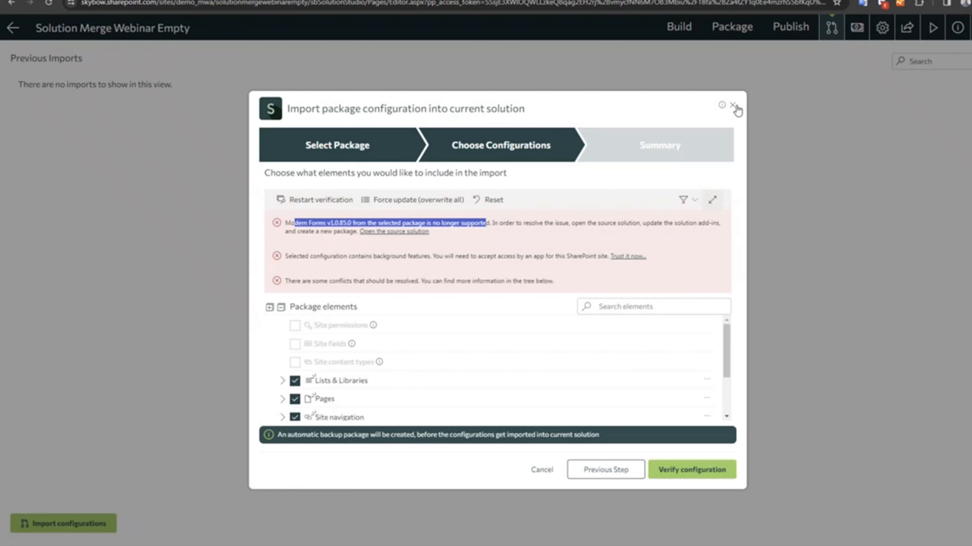
# Restart the configuration import with CRM Light package version 1.0.0.1 as the source and proceed to choosing configurations.
pyautogui.click(733, 107)
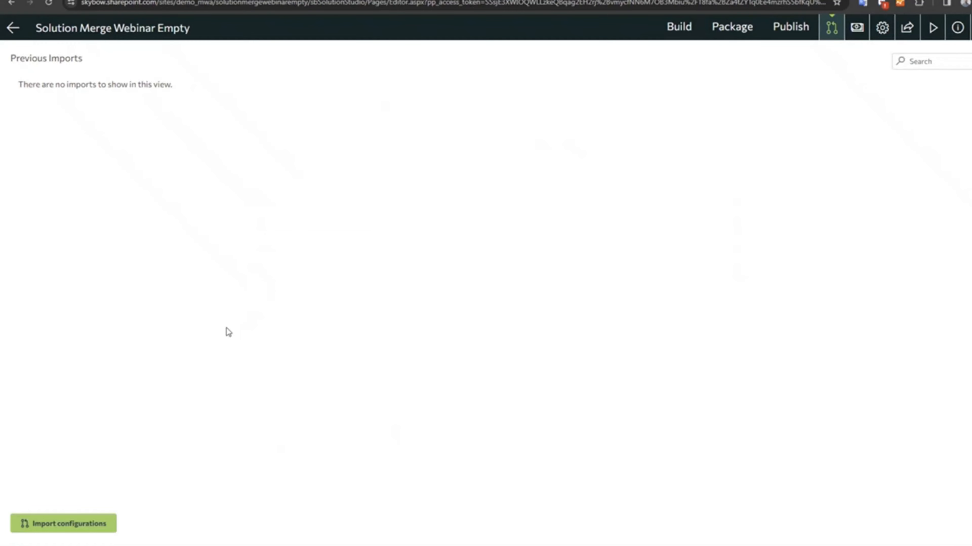
pyautogui.click(75, 526)
pyautogui.click(337, 230)
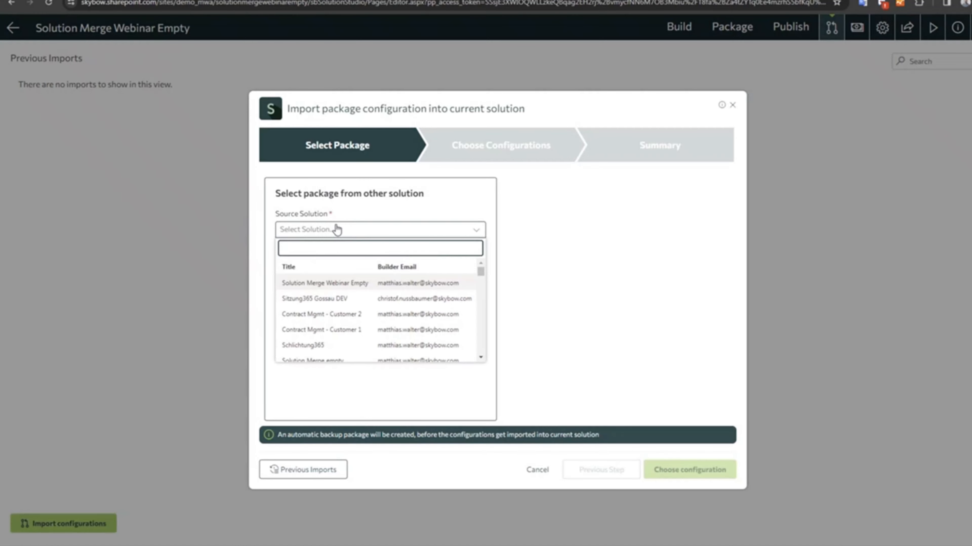
pyautogui.write('crm li')
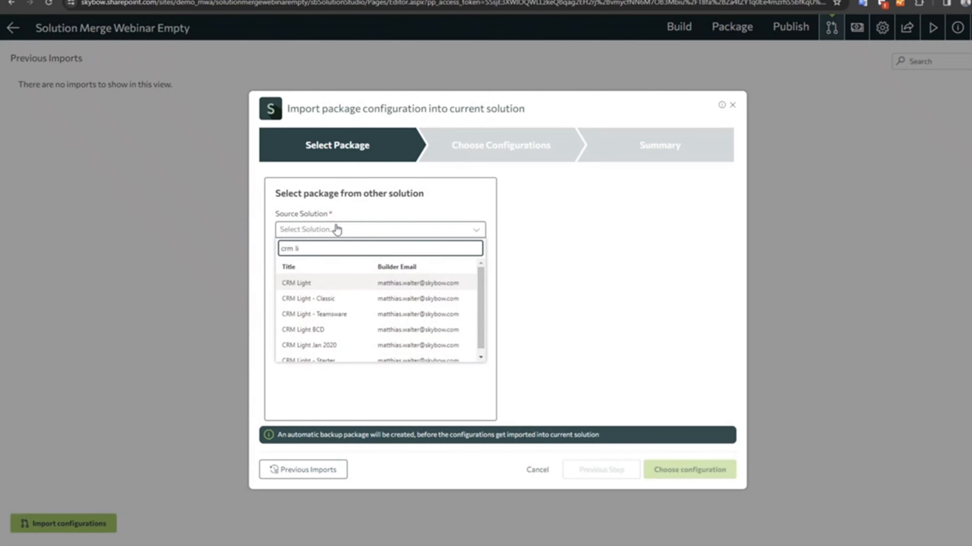
pyautogui.click(316, 286)
pyautogui.click(311, 267)
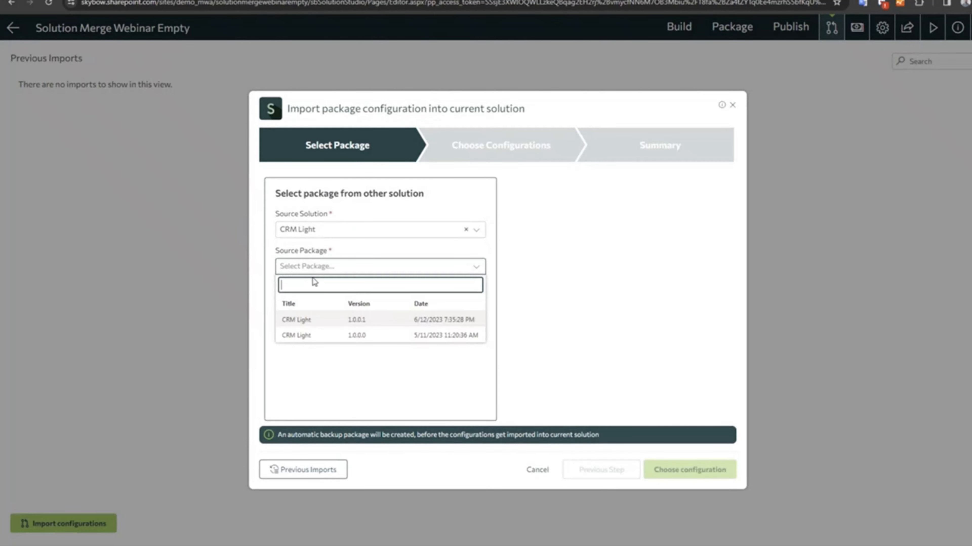
pyautogui.click(310, 321)
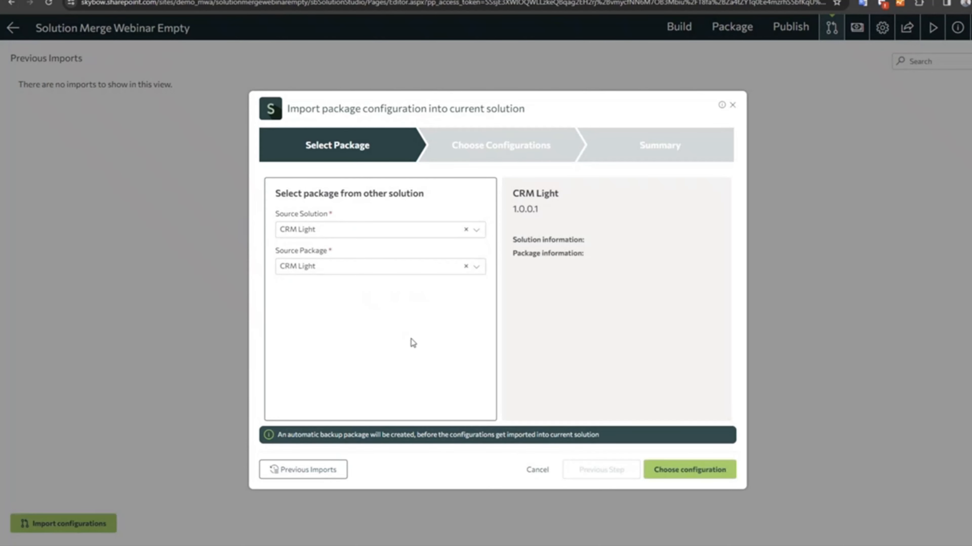
pyautogui.click(713, 477)
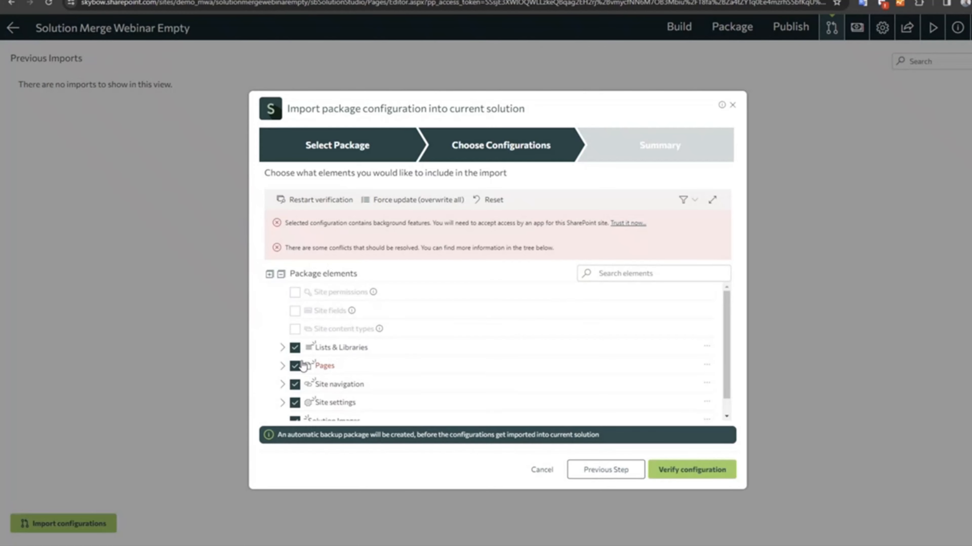
# Apply Force update (overwrite all) to the conflicting Home.aspx page among the package elements.
pyautogui.click(282, 367)
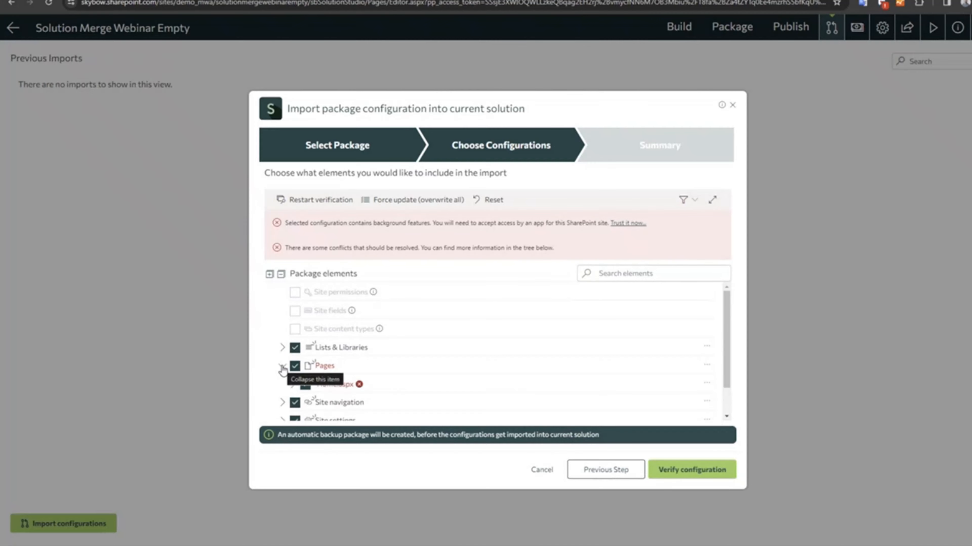
pyautogui.scroll(-2, 497, 369)
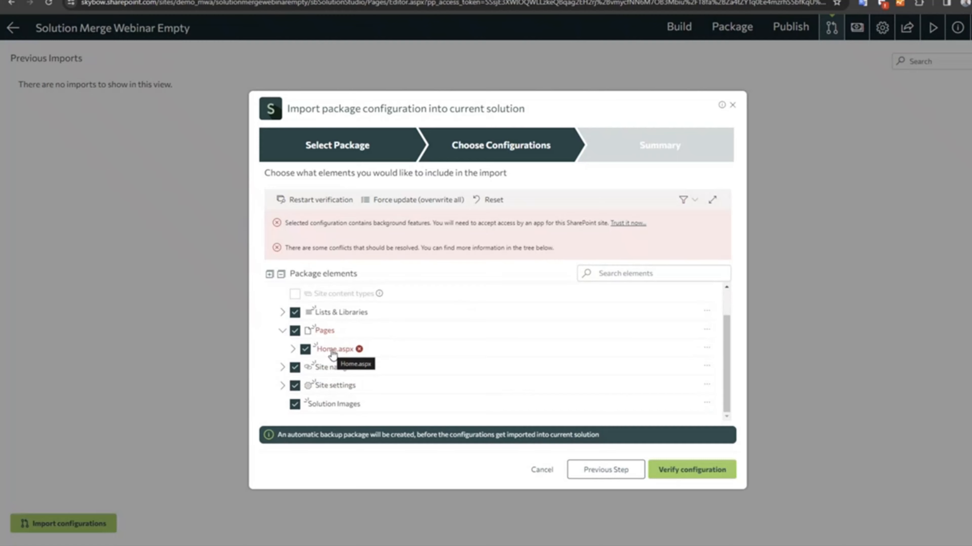
pyautogui.click(360, 351)
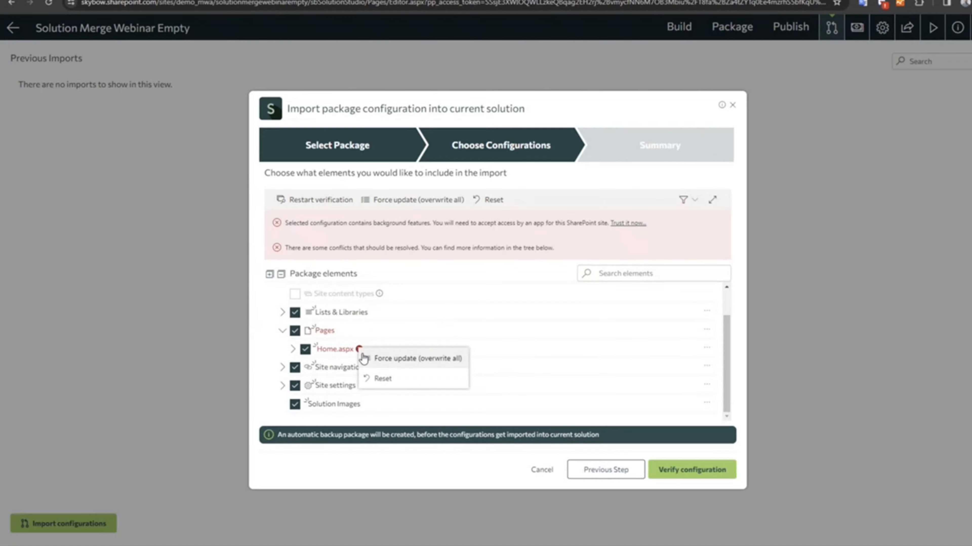
pyautogui.click(394, 360)
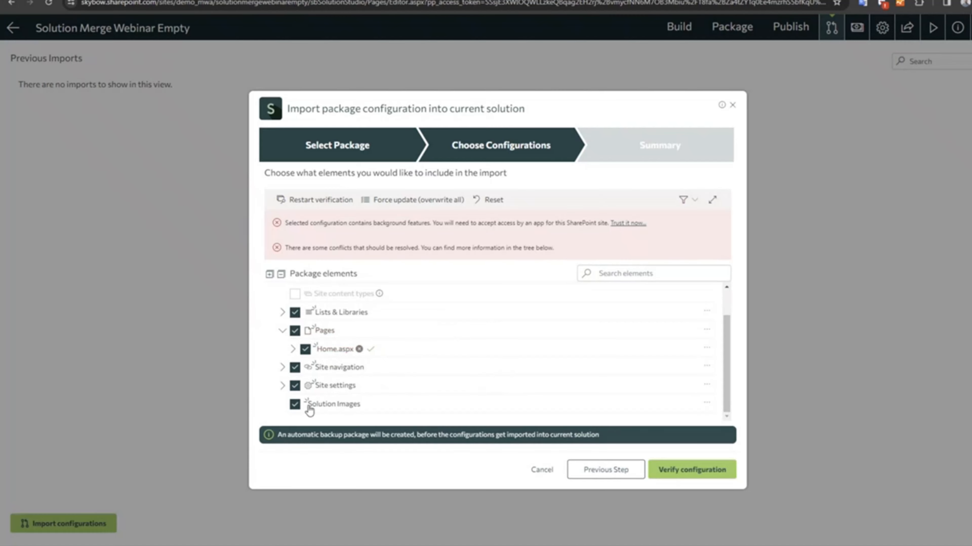
# Exclude the site logo from the Site settings elements included in the import.
pyautogui.click(283, 386)
pyautogui.scroll(-2, 314, 356)
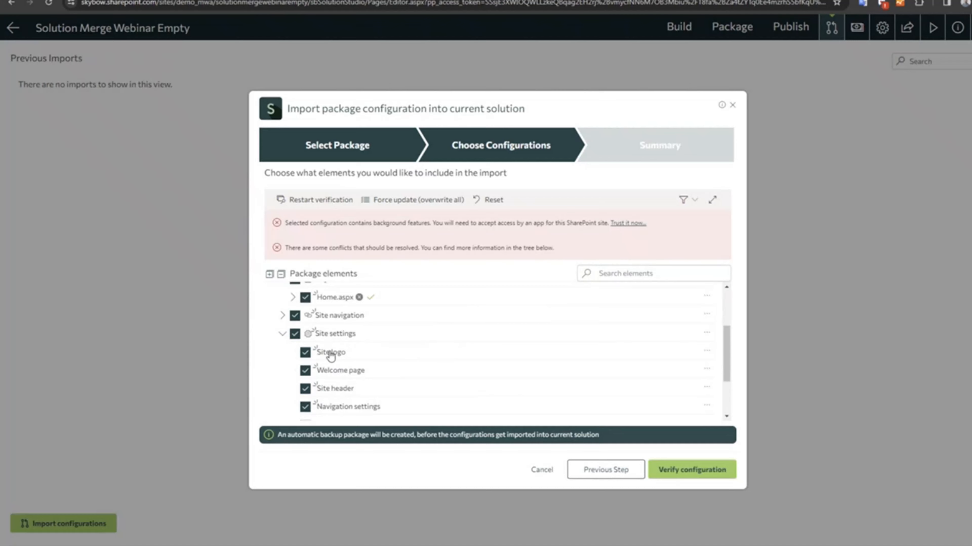
pyautogui.click(305, 352)
pyautogui.click(282, 333)
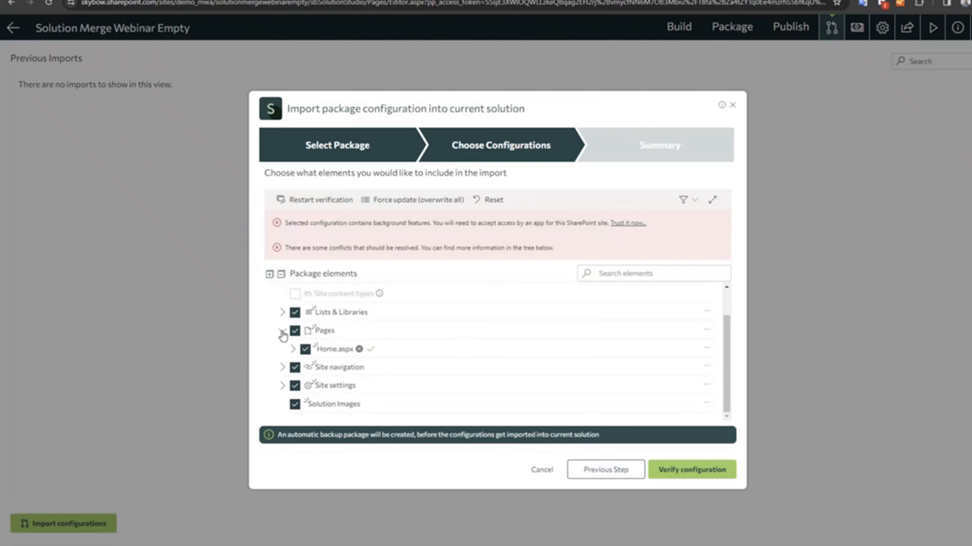
# Examine the Site navigation entries, including those under Accounts, and the Lists & Libraries elements of the package.
pyautogui.click(282, 367)
pyautogui.scroll(-2, 350, 378)
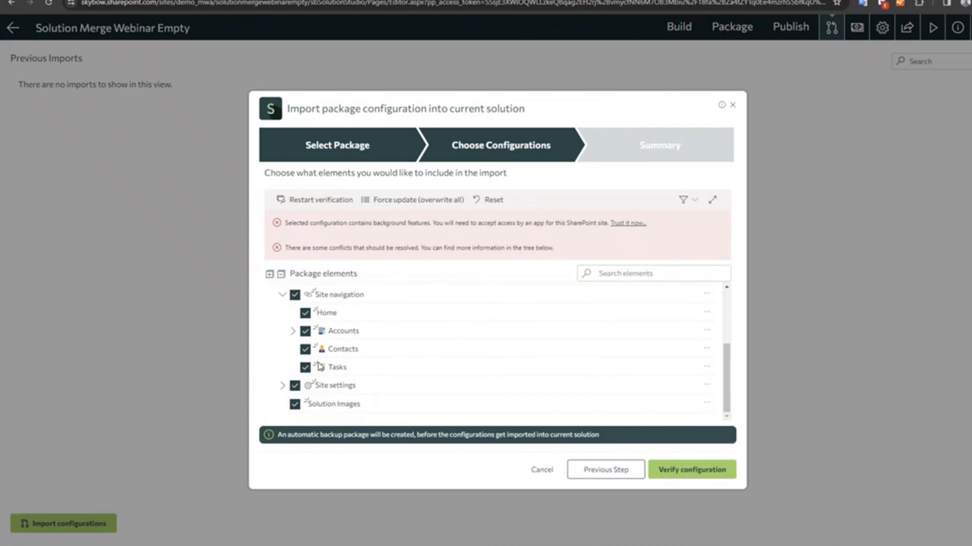
pyautogui.click(292, 331)
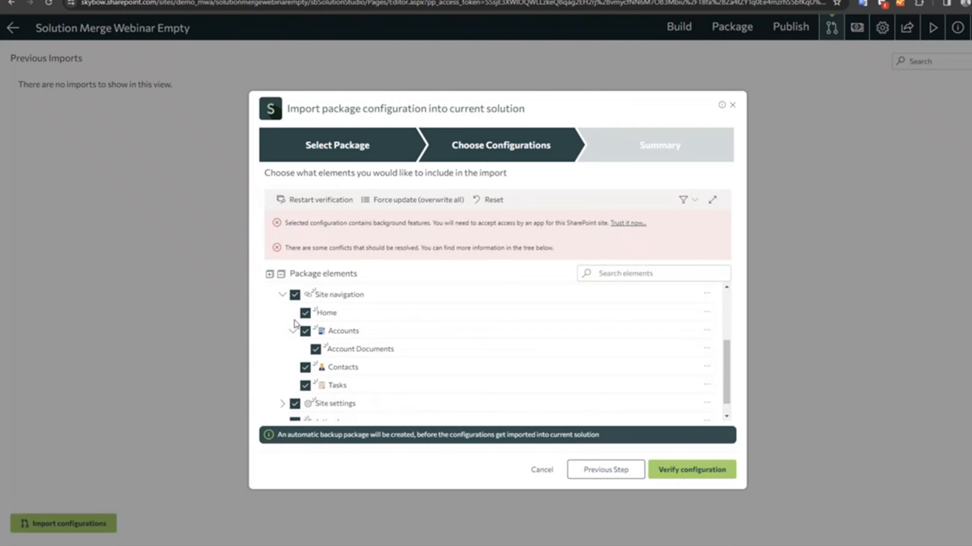
pyautogui.click(283, 295)
pyautogui.scroll(2, 291, 352)
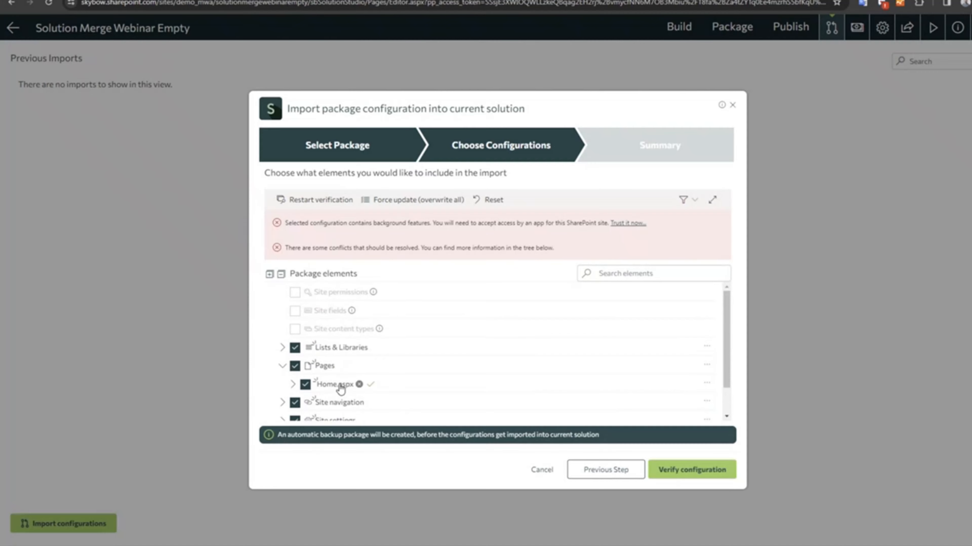
pyautogui.click(283, 347)
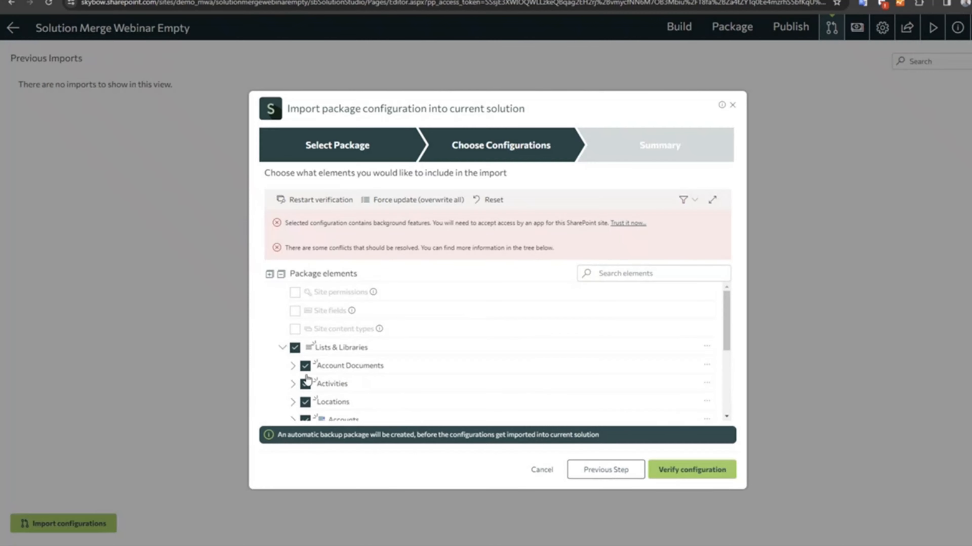
pyautogui.scroll(-3, 316, 398)
pyautogui.scroll(3, 317, 356)
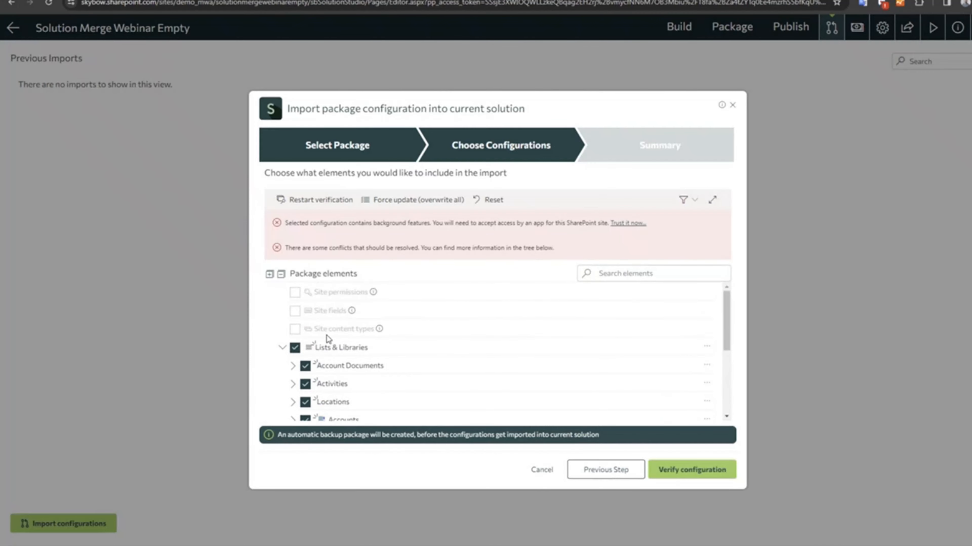
pyautogui.click(282, 349)
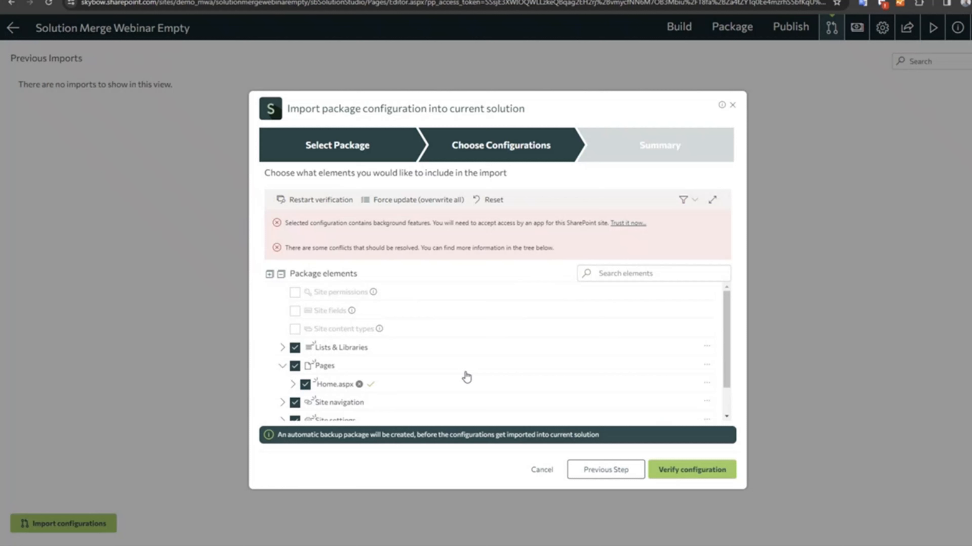
# Trust the skybow Notifications Service app for the SharePoint site and verify the import configuration.
pyautogui.click(626, 226)
pyautogui.click(487, 322)
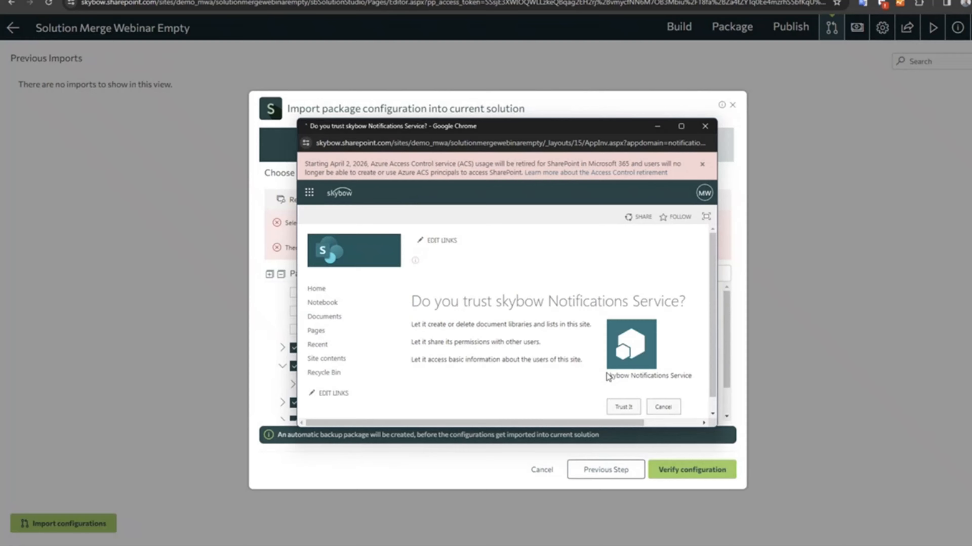
pyautogui.click(622, 408)
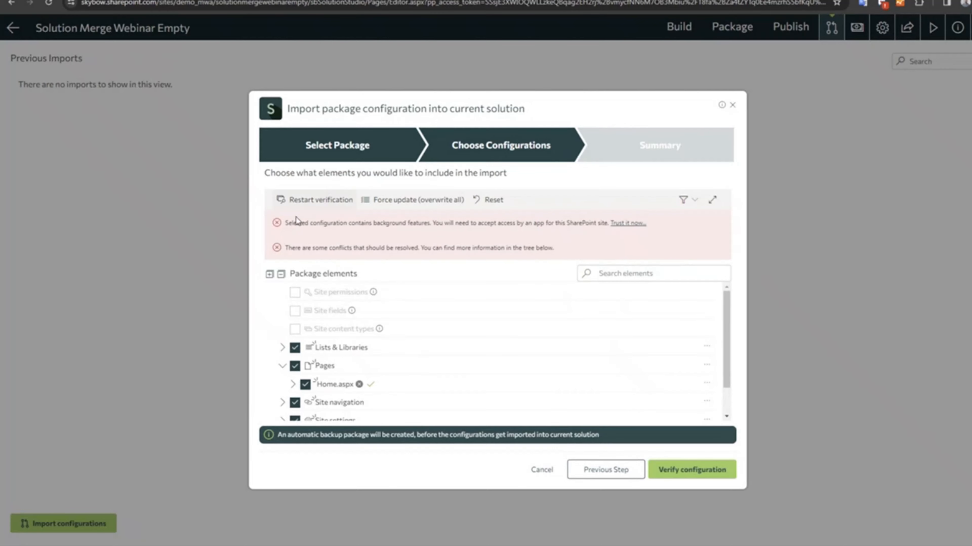
pyautogui.scroll(-1, 352, 356)
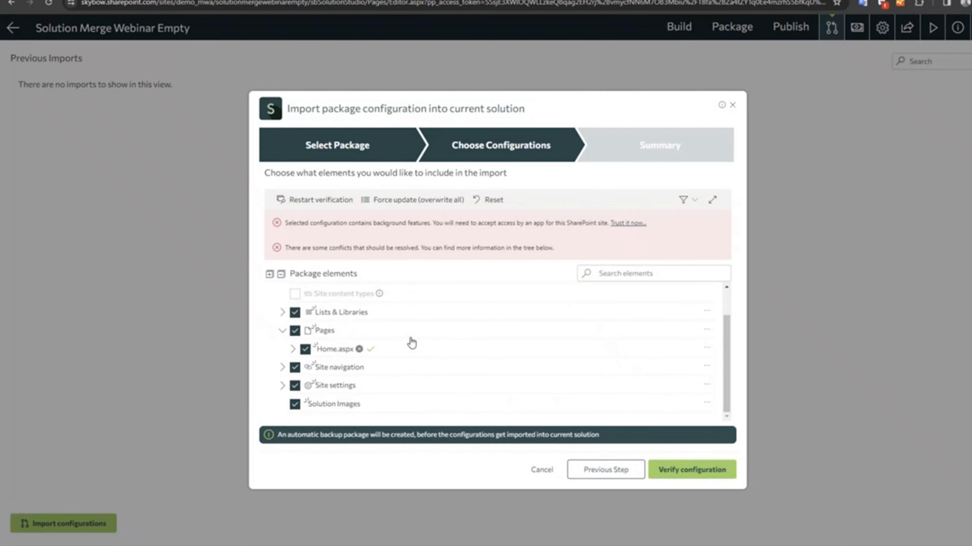
pyautogui.click(677, 472)
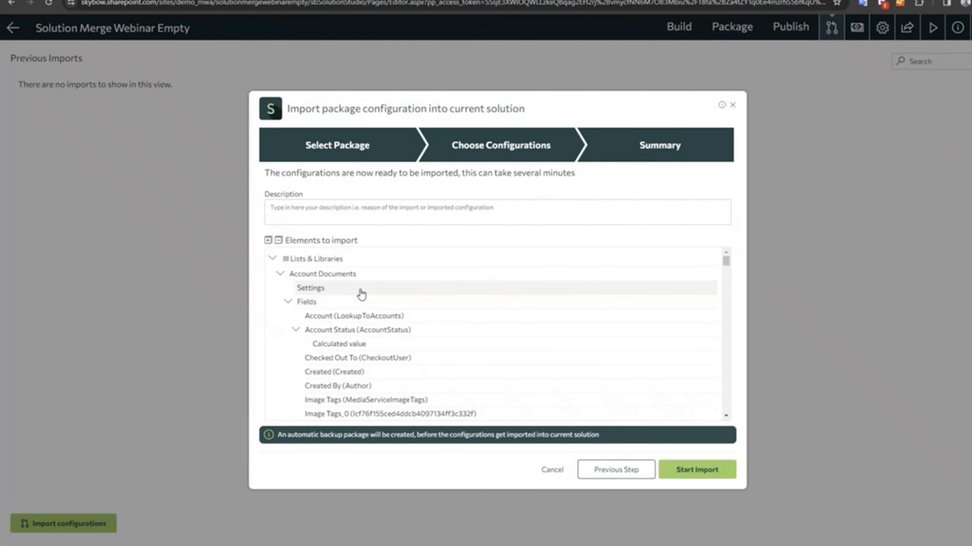
# Review the elements to import in the summary and start the import without a description.
pyautogui.scroll(-15, 295, 273)
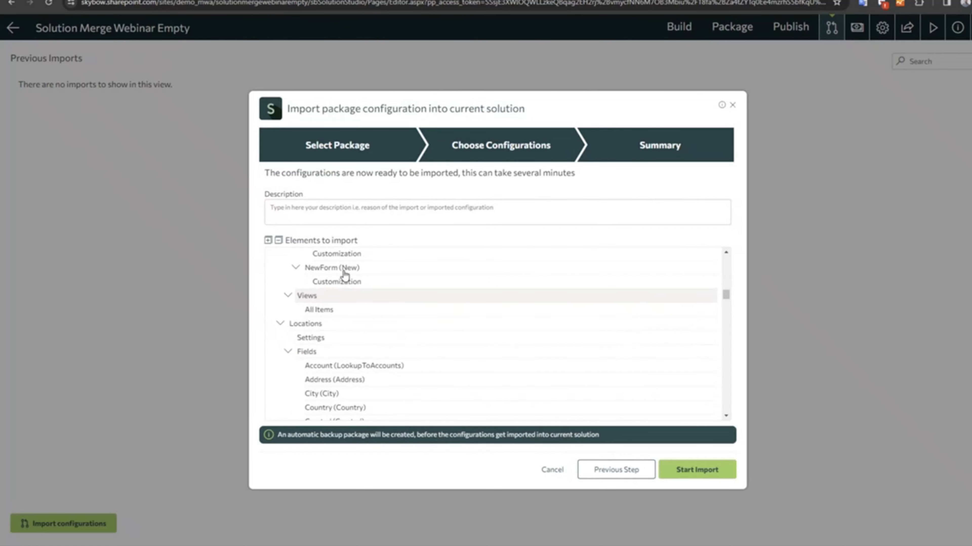
pyautogui.scroll(-15, 369, 316)
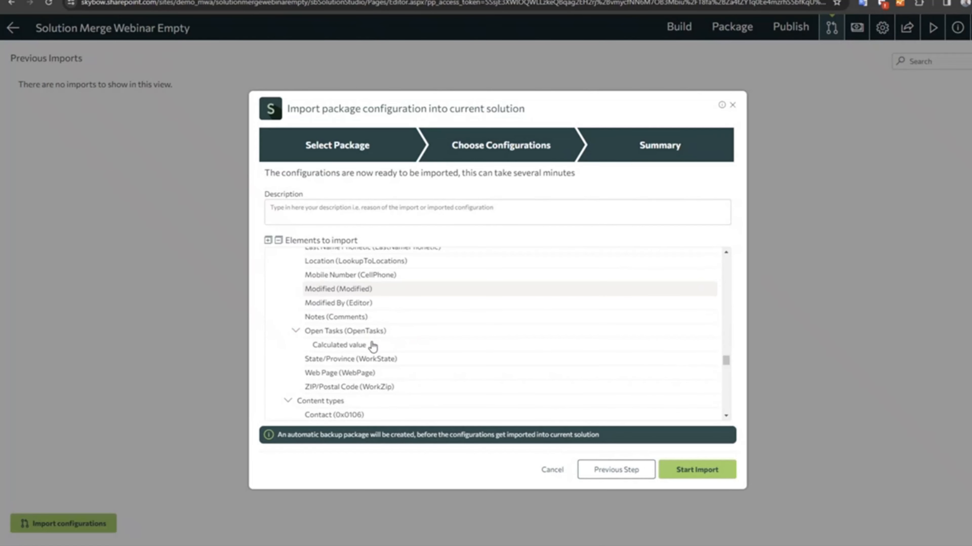
pyautogui.scroll(-5, 373, 349)
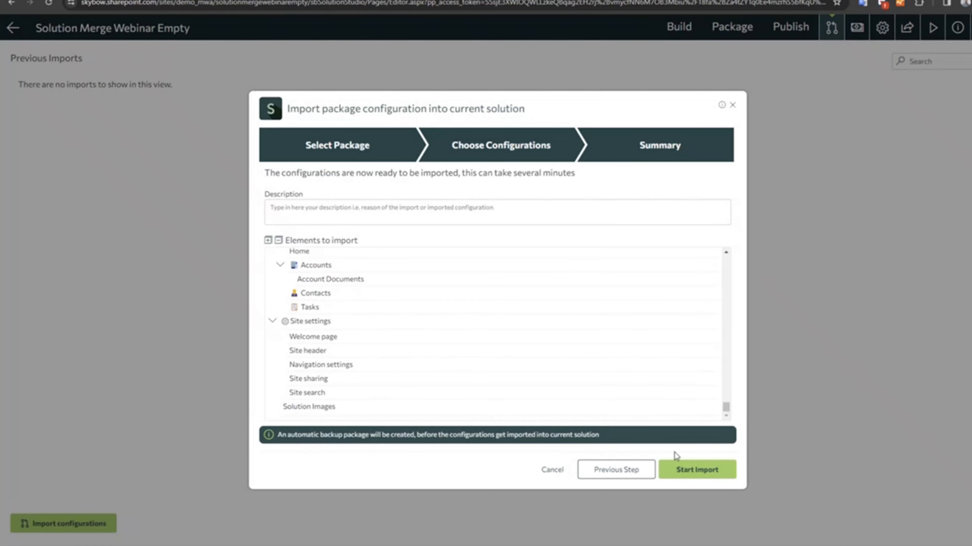
pyautogui.click(702, 471)
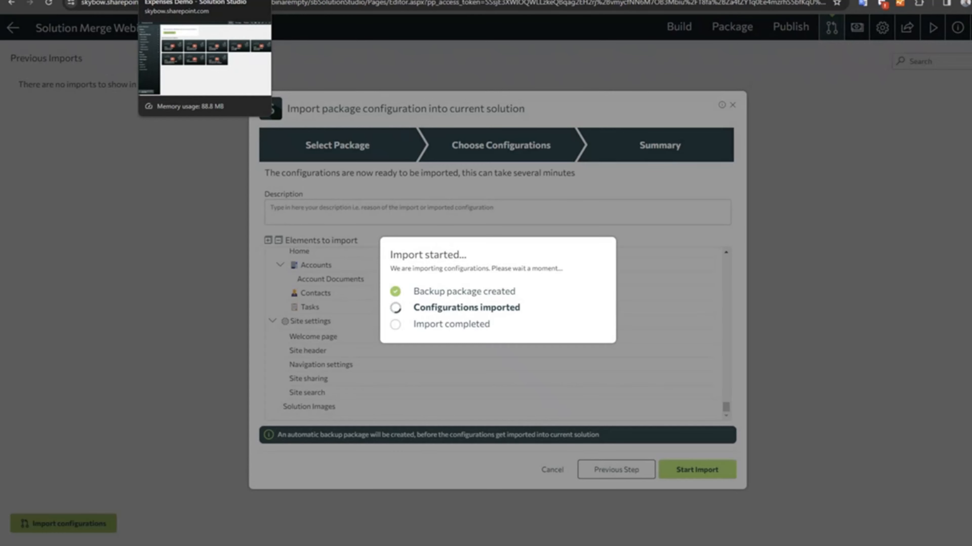
# Search My Solutions for "contract", run the Contract Mgmt - Customer 2 solution and open its Contracts list.
pyautogui.click(172, 1)
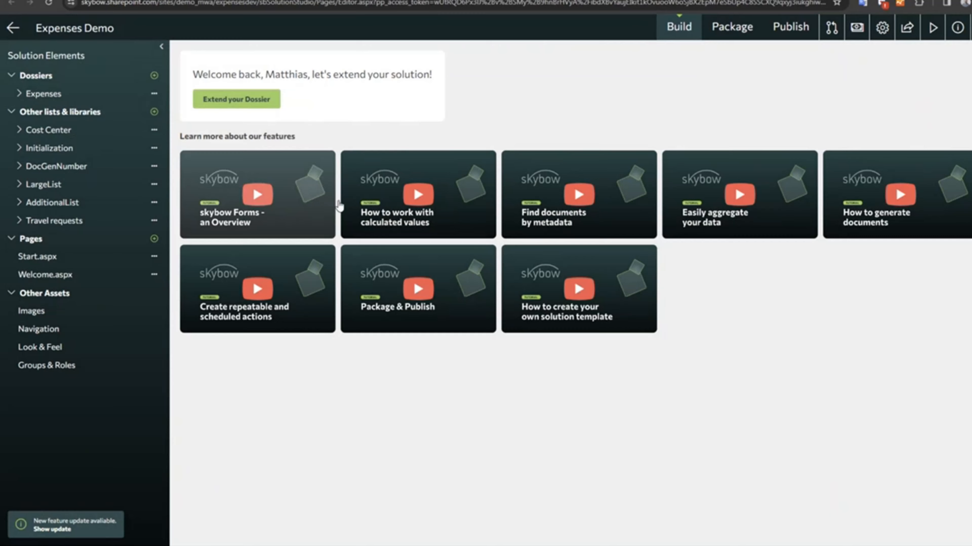
pyautogui.click(57, 0)
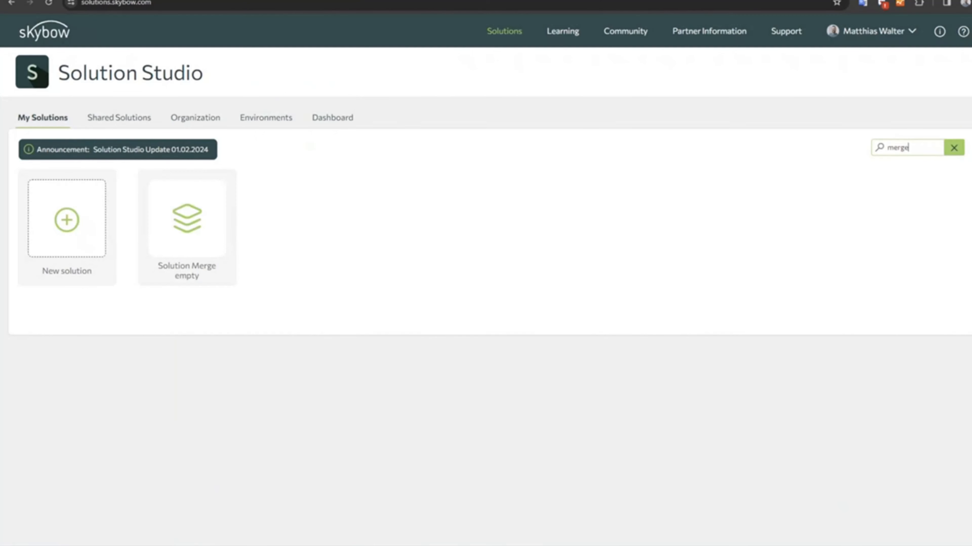
pyautogui.moveTo(921, 148); pyautogui.dragTo(806, 145)
pyautogui.press('BackSpace')
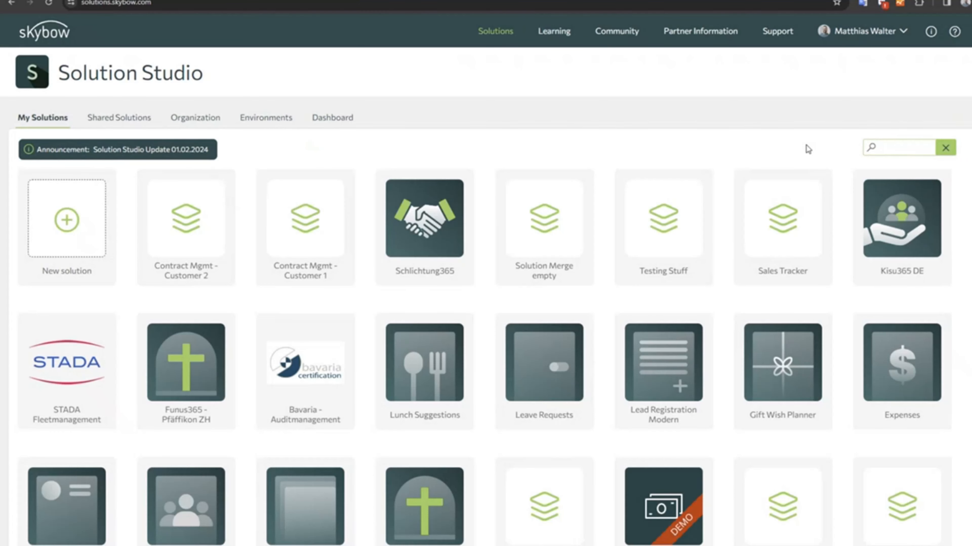
pyautogui.write('contract')
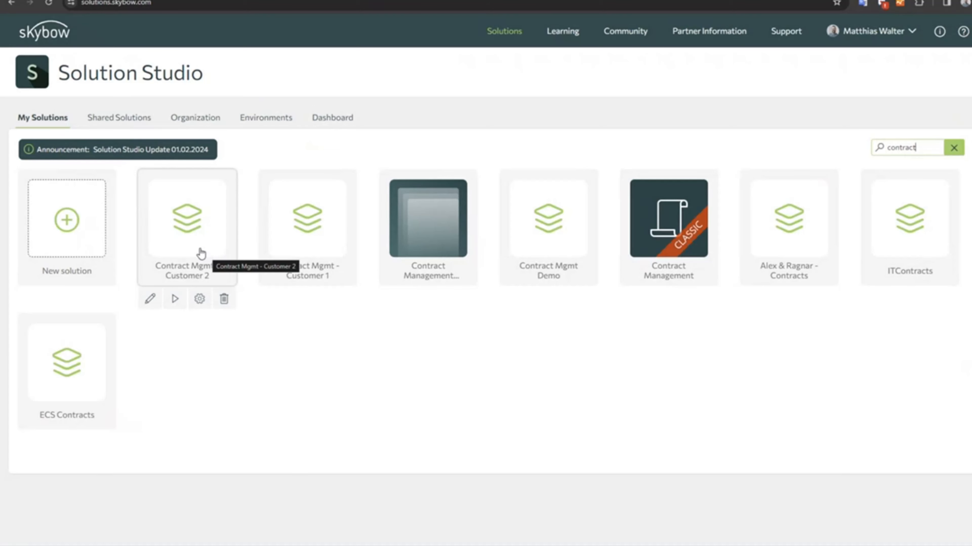
pyautogui.click(172, 301)
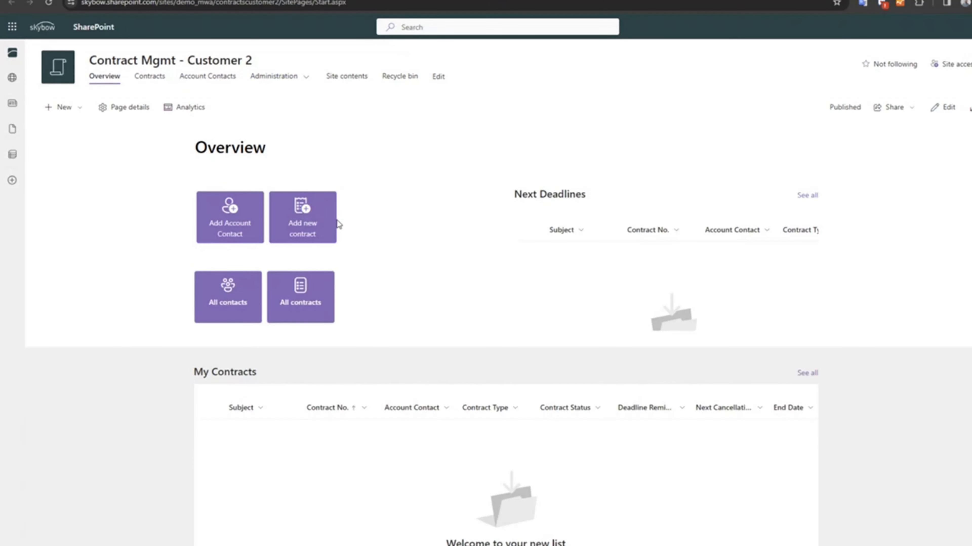
pyautogui.click(150, 77)
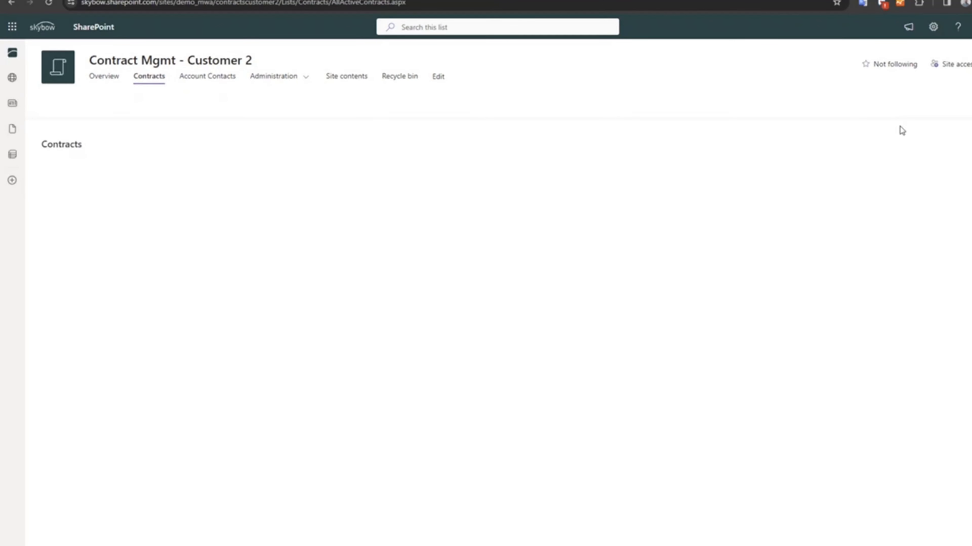
# In the Contract Mgmt - Customer 2 solution editor, inspect the New Contract Notification triggered action of the Contracts dossier.
pyautogui.click(876, 108)
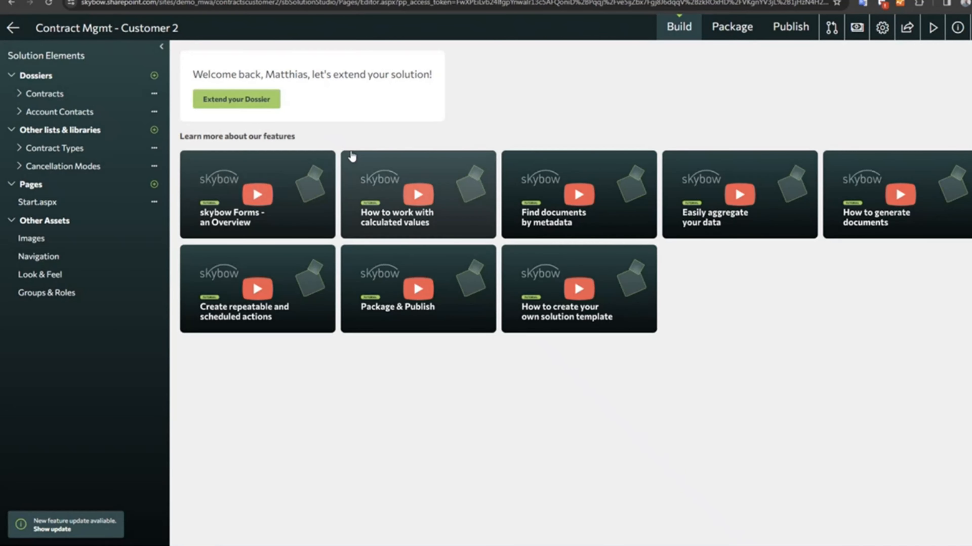
pyautogui.click(47, 94)
pyautogui.click(250, 58)
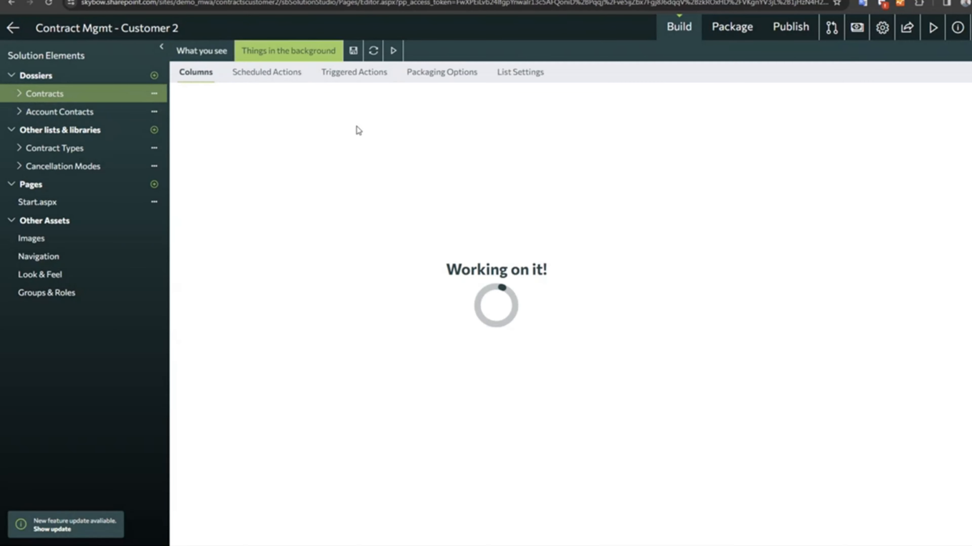
pyautogui.click(364, 75)
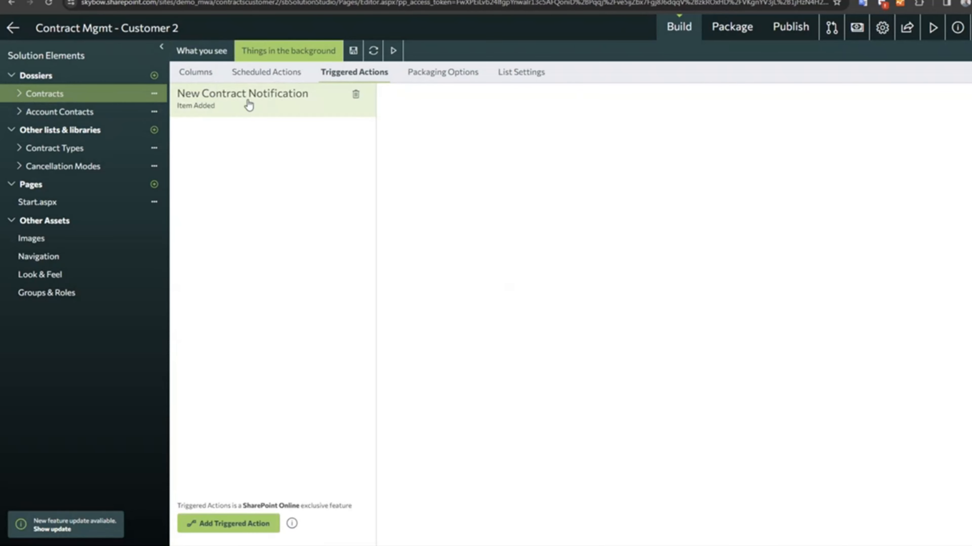
pyautogui.click(215, 109)
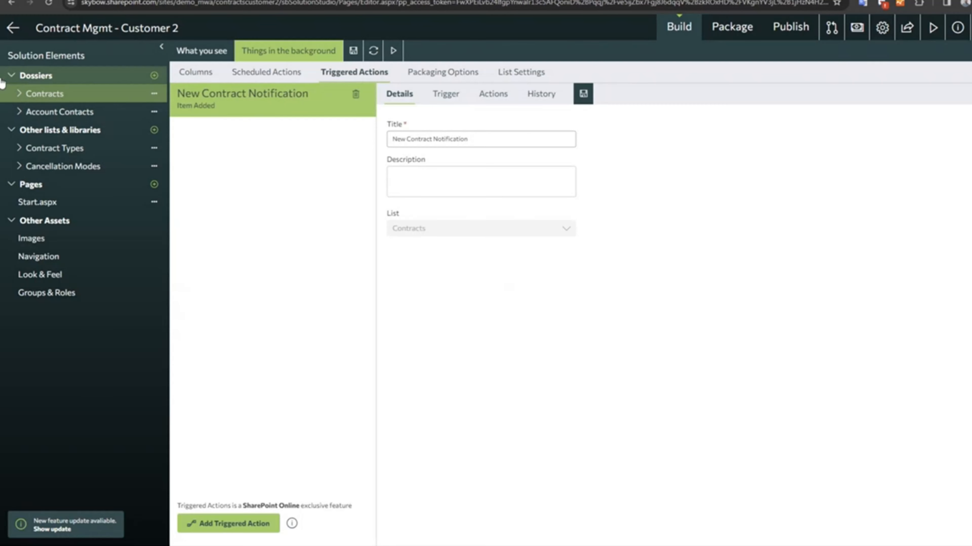
# Switch to the Contract Mgmt - Customer 1 solution and check the triggered actions and views of its Contracts dossier.
pyautogui.click(12, 29)
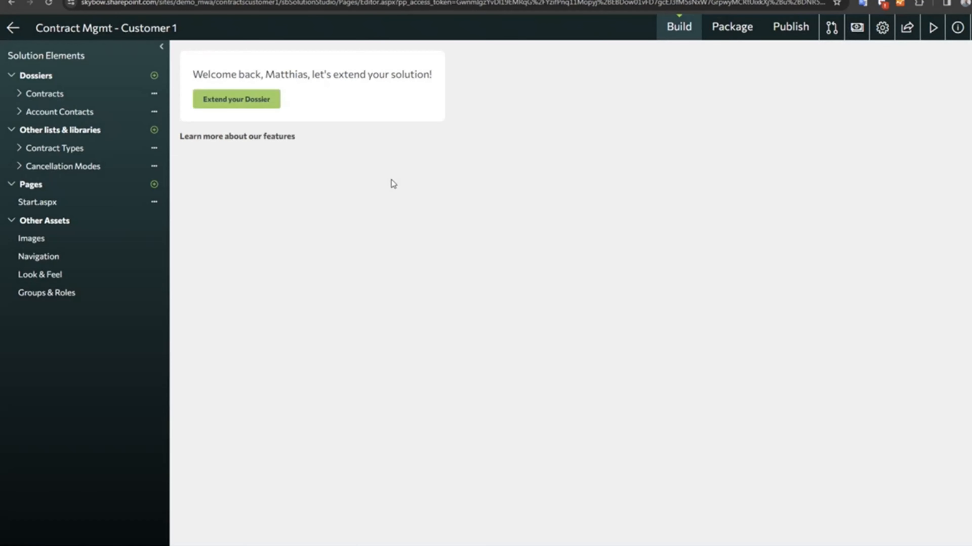
pyautogui.click(139, 92)
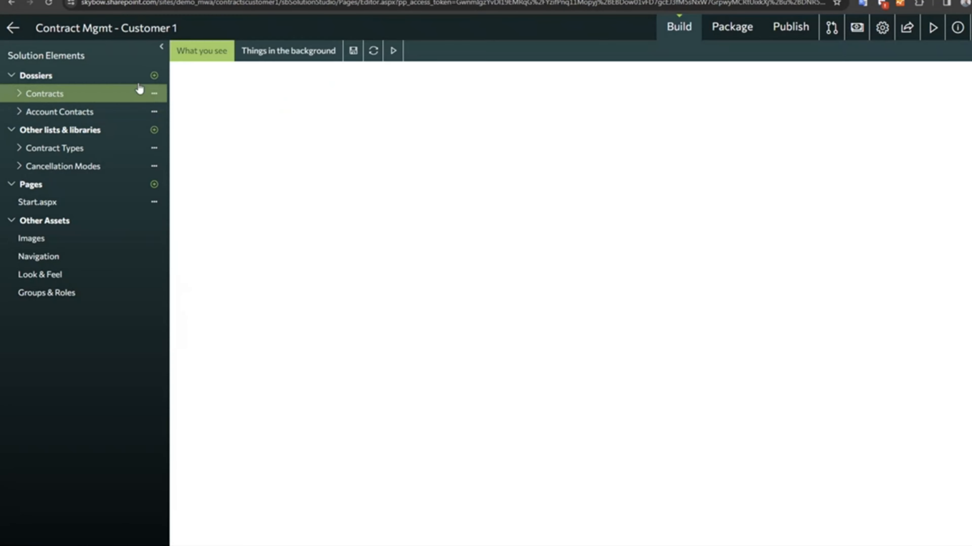
pyautogui.click(344, 80)
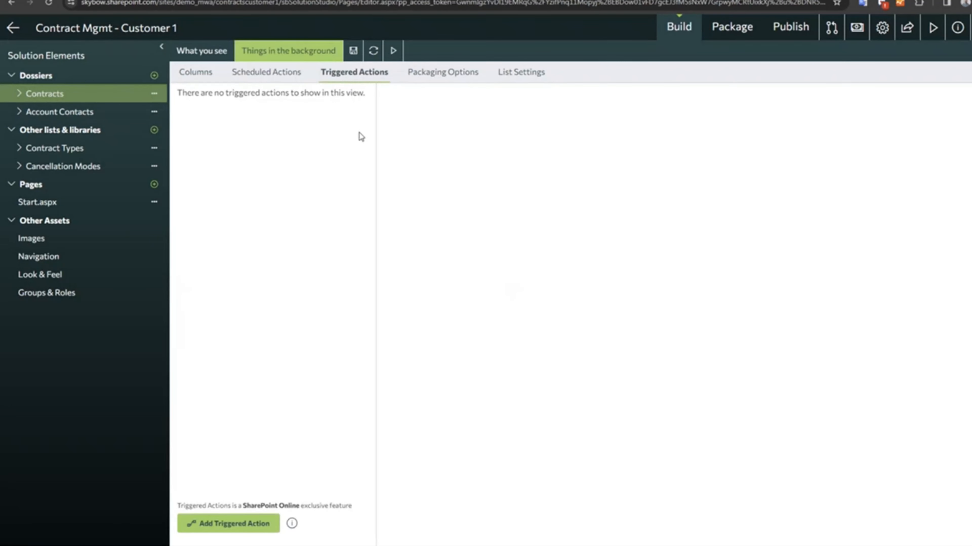
pyautogui.click(20, 94)
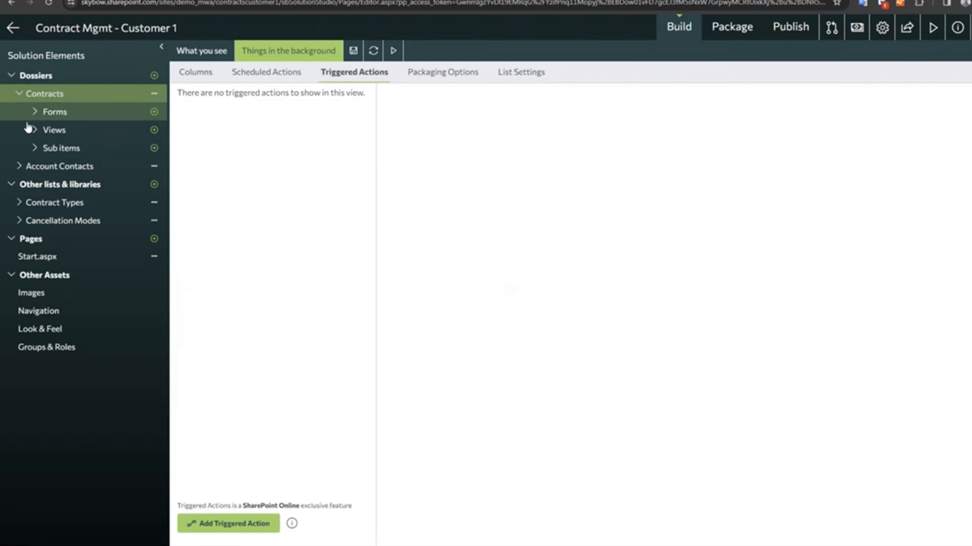
pyautogui.click(35, 130)
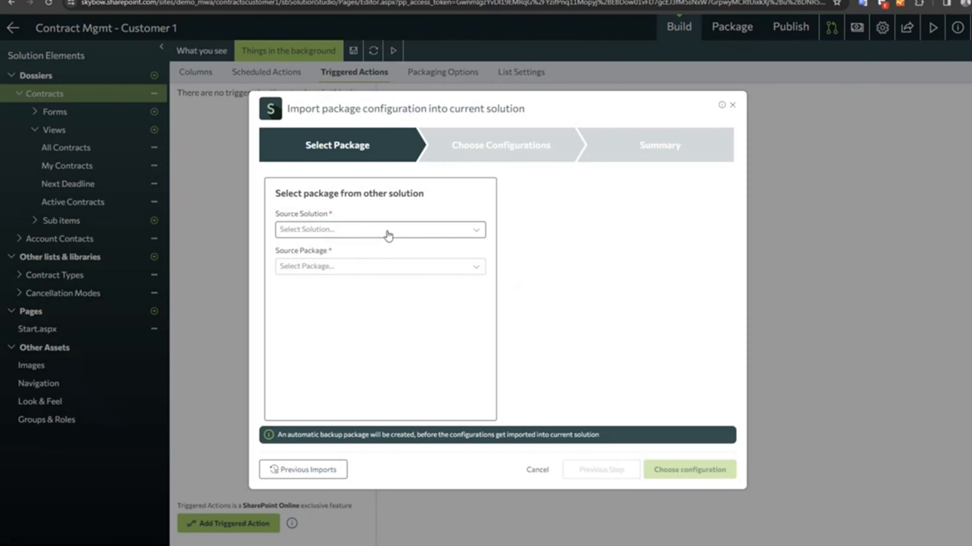
# Choose the Contract Mgmt - Customer 2 solution and its 1.0.0.0 package as the import source and proceed to choosing configurations.
pyautogui.click(382, 232)
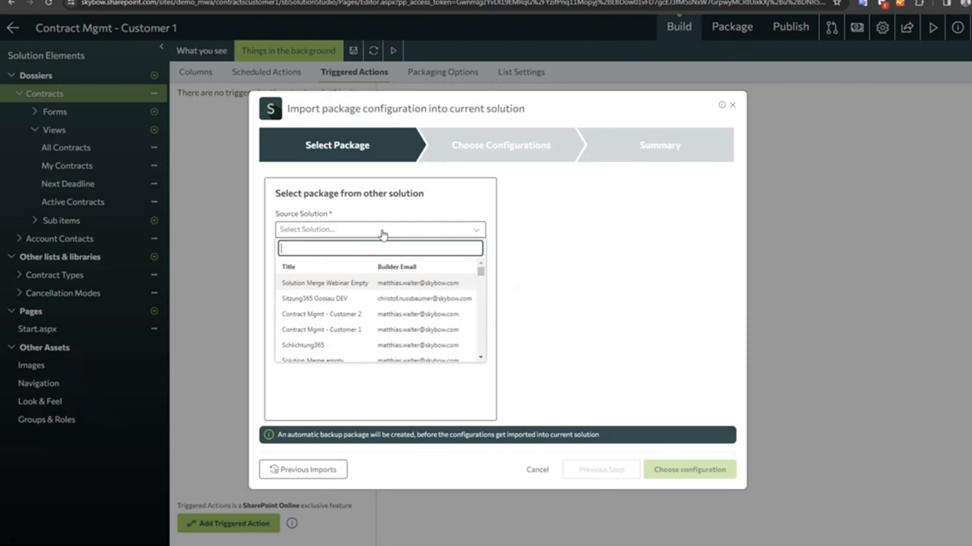
pyautogui.click(321, 314)
pyautogui.click(346, 270)
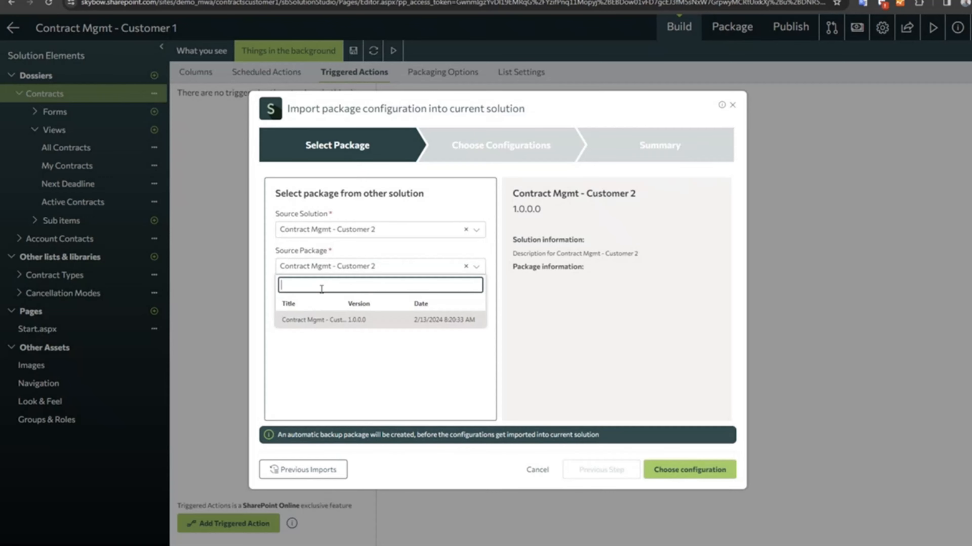
pyautogui.click(342, 321)
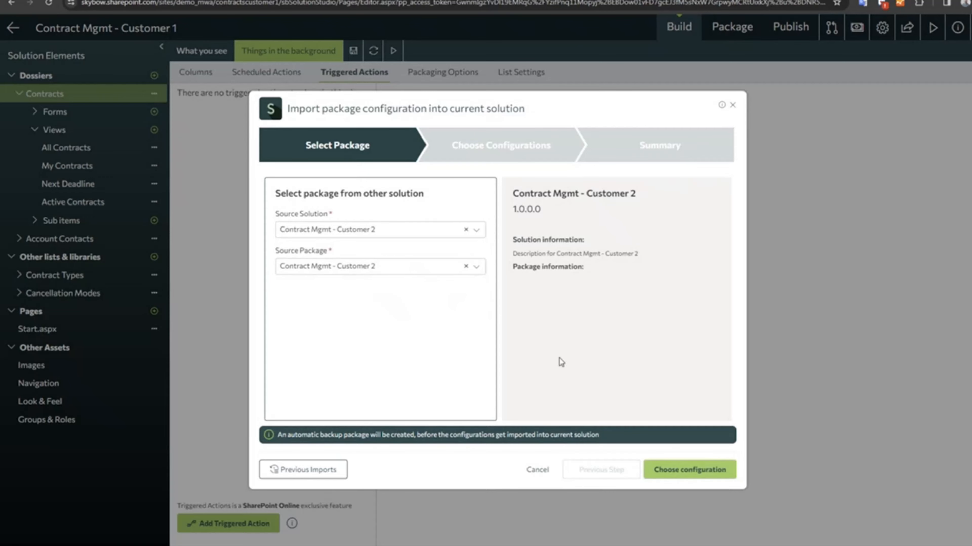
pyautogui.click(685, 476)
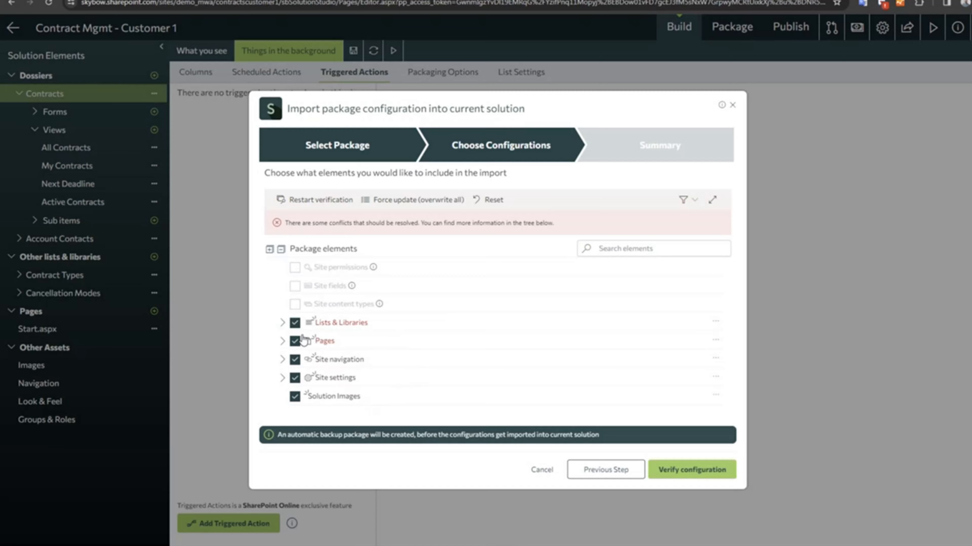
# Exclude Pages, Site navigation, Site settings and Solution Images from the import.
pyautogui.click(284, 342)
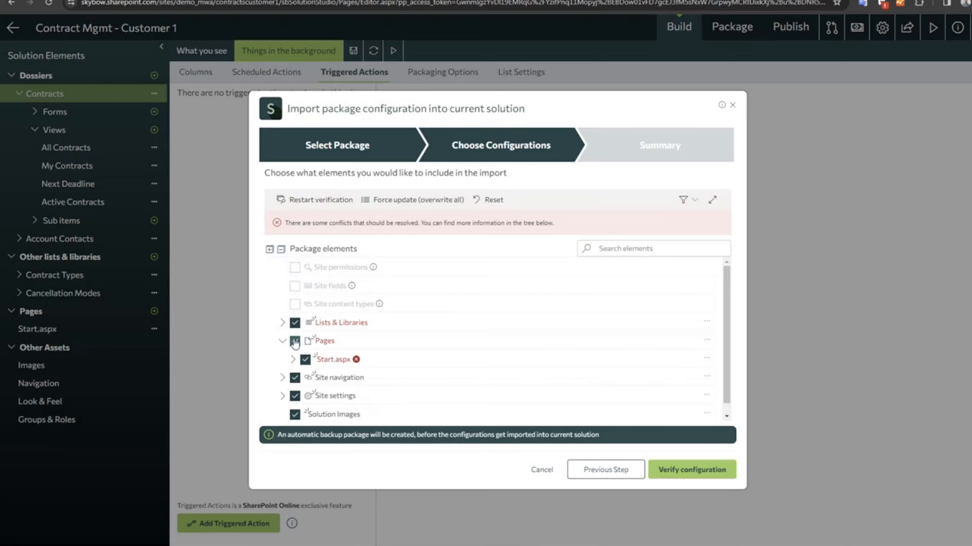
pyautogui.click(295, 341)
pyautogui.click(294, 378)
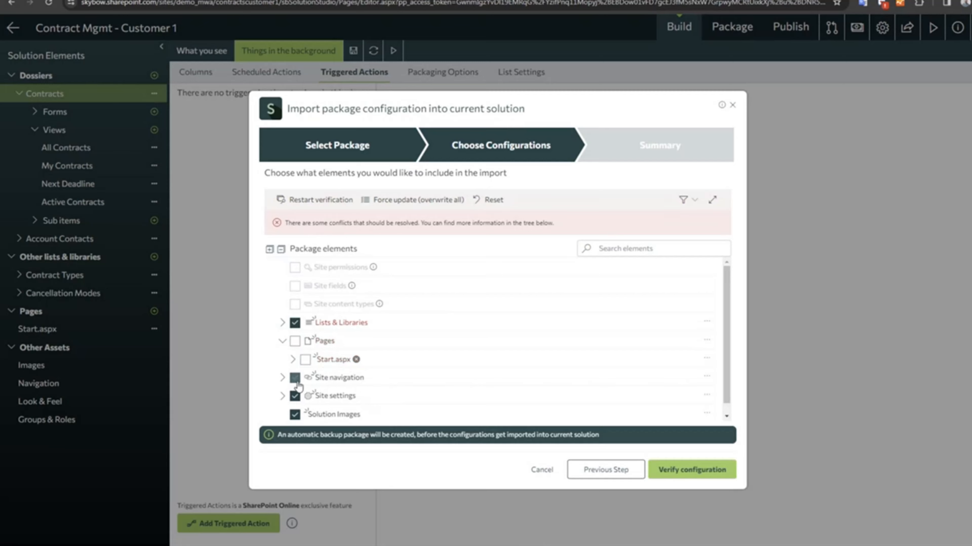
pyautogui.click(295, 395)
pyautogui.click(296, 414)
# Exclude the Account Contacts, Cancellation Modes, Contract Types and ContractDocuments lists from the import, leaving Contracts included.
pyautogui.click(283, 323)
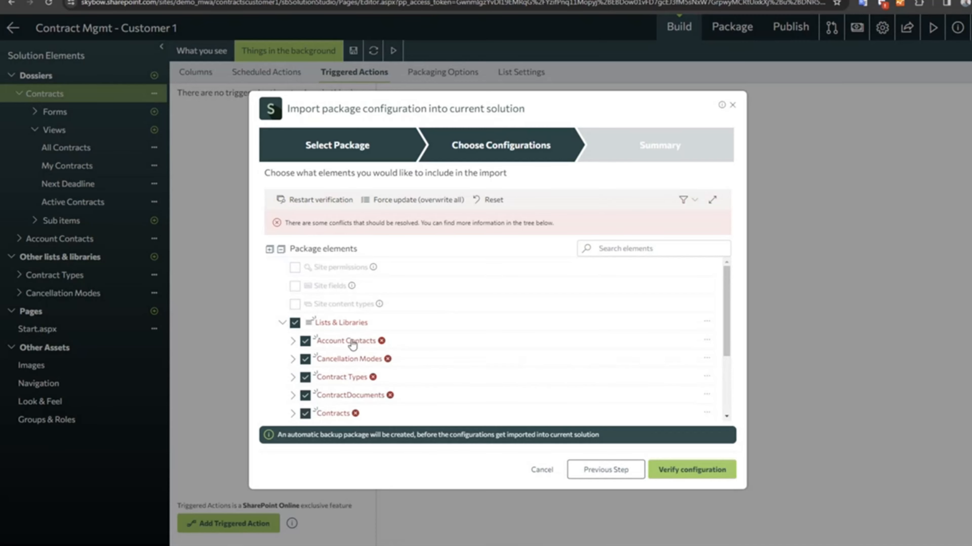
pyautogui.click(305, 341)
pyautogui.click(305, 359)
pyautogui.click(305, 377)
pyautogui.click(305, 395)
pyautogui.scroll(-3, 450, 389)
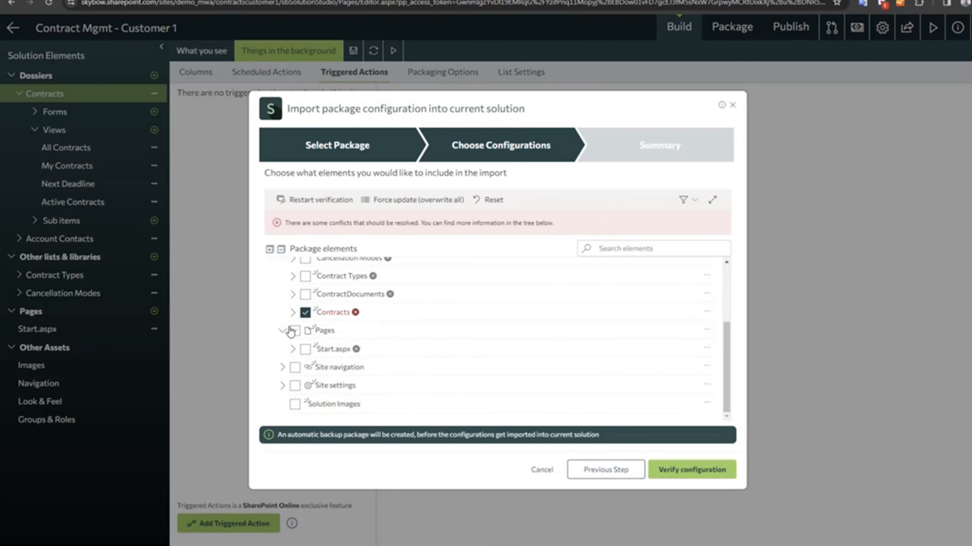
# Review the triggered actions and views within the Contracts list and apply Force update (overwrite all) to Contracts.
pyautogui.click(294, 314)
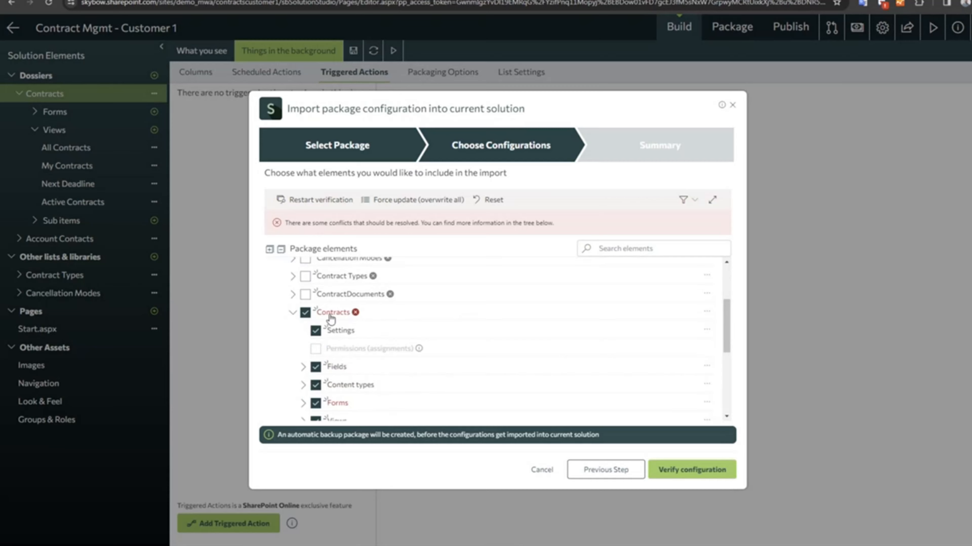
pyautogui.scroll(-2, 304, 365)
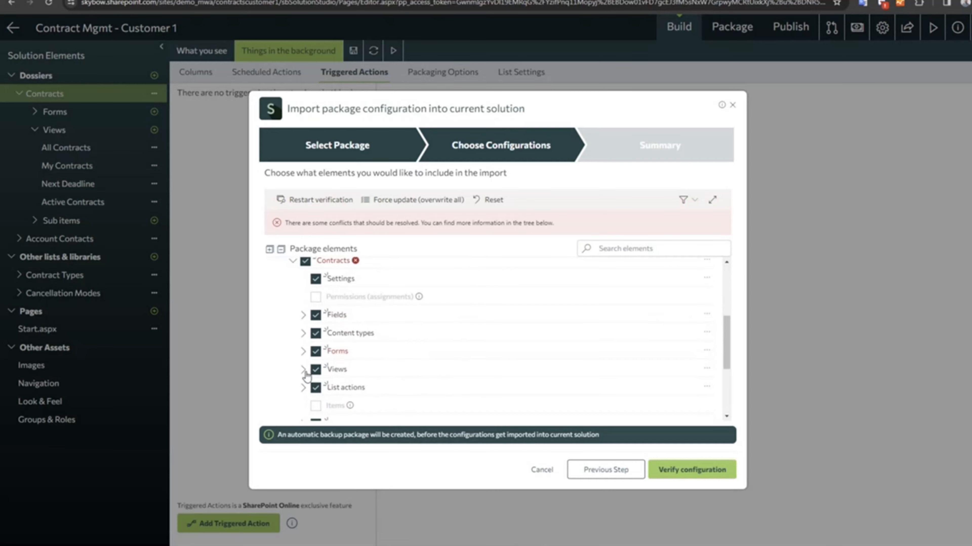
pyautogui.scroll(-3, 306, 377)
pyautogui.click(303, 339)
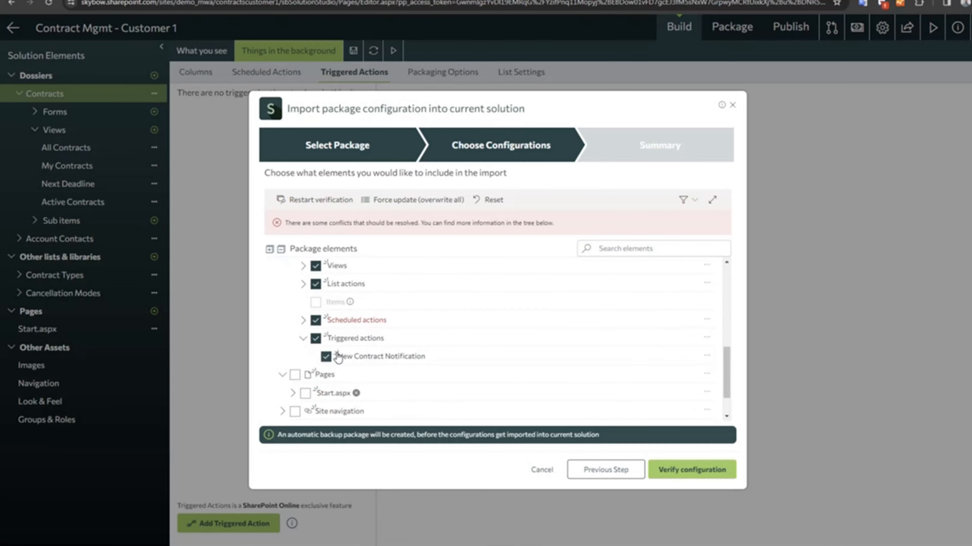
pyautogui.click(303, 265)
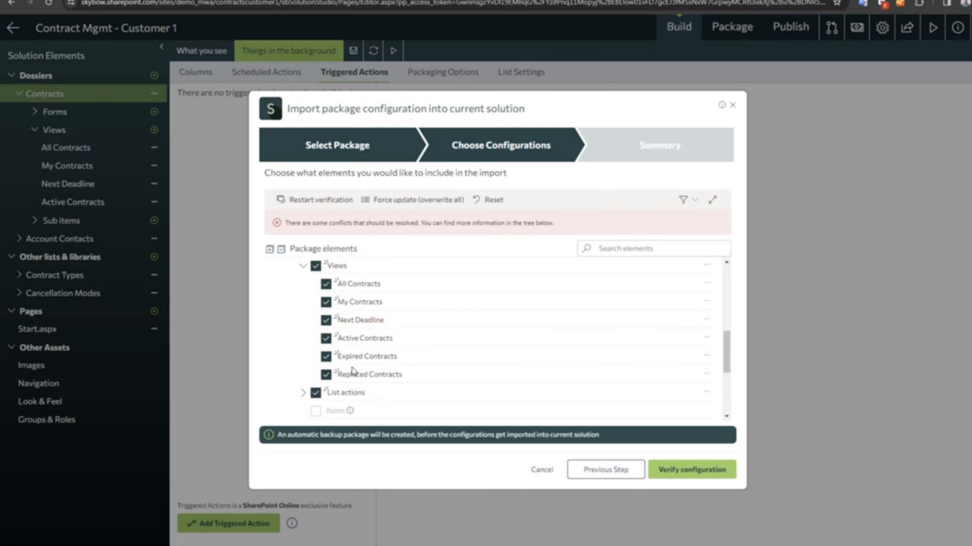
pyautogui.scroll(3, 348, 383)
pyautogui.scroll(2, 348, 384)
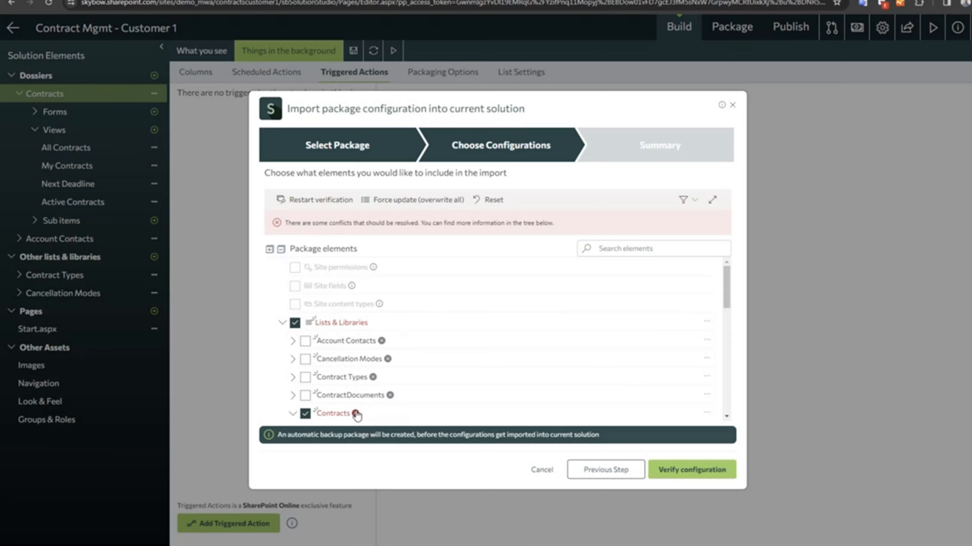
pyautogui.moveTo(356, 415)
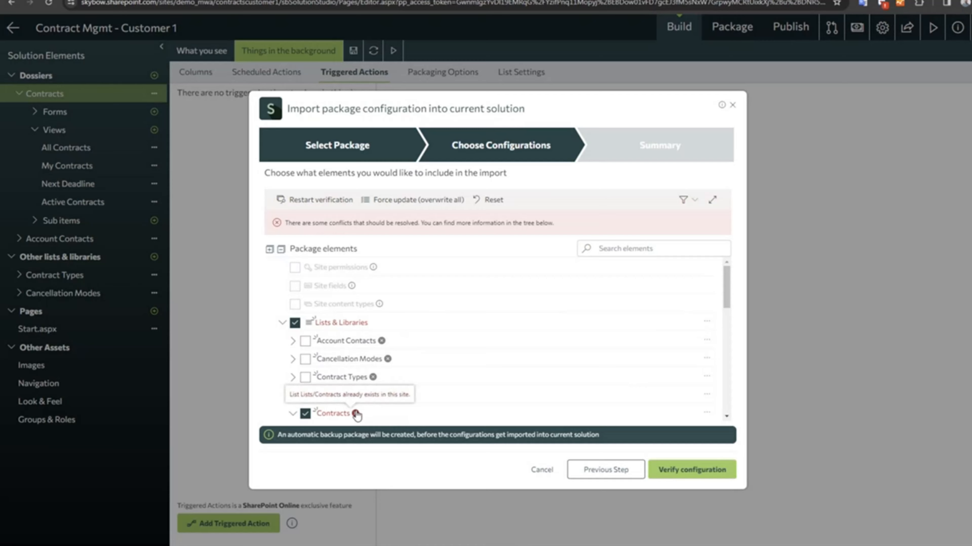
pyautogui.click(356, 415)
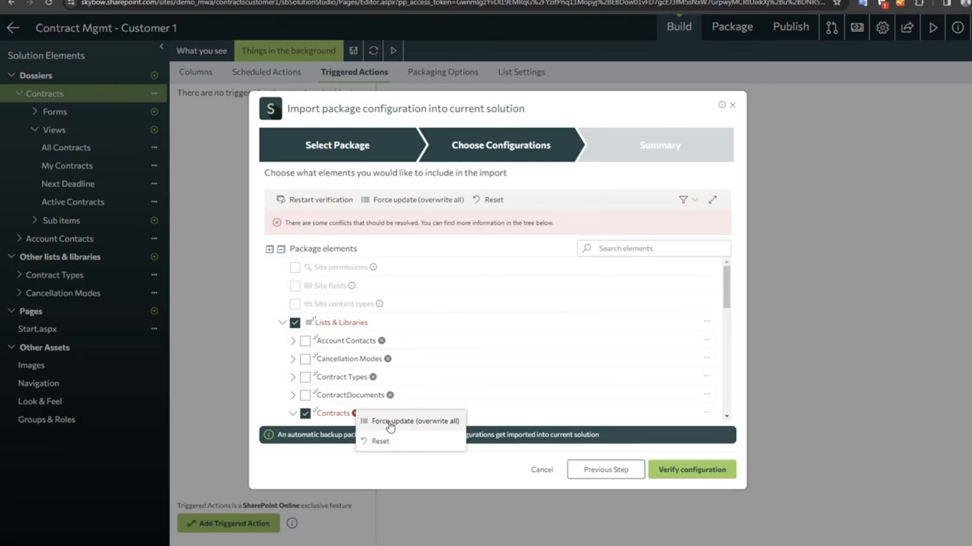
pyautogui.click(377, 423)
# Exclude the Settings, Fields, Content types and Forms of the Contracts list from the import.
pyautogui.scroll(-4, 432, 356)
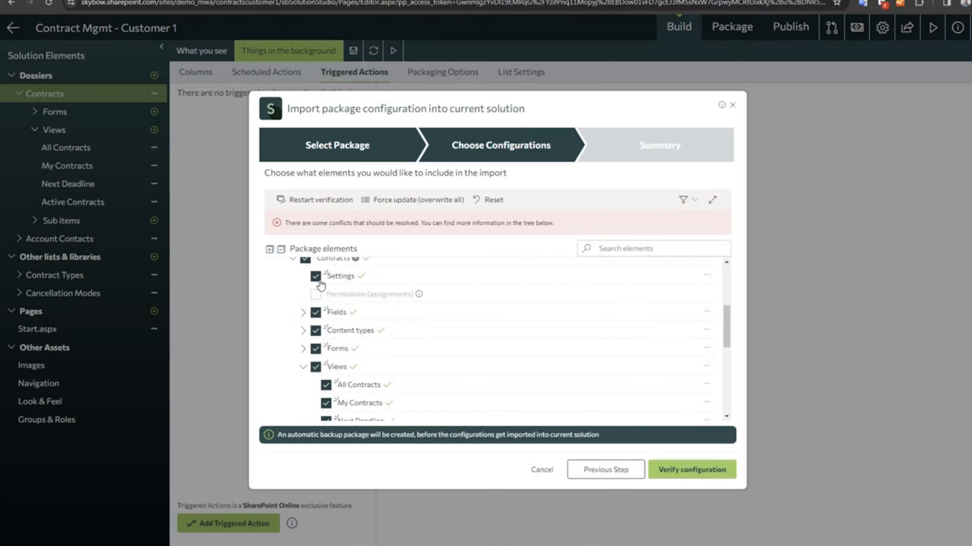
pyautogui.click(315, 276)
pyautogui.click(316, 312)
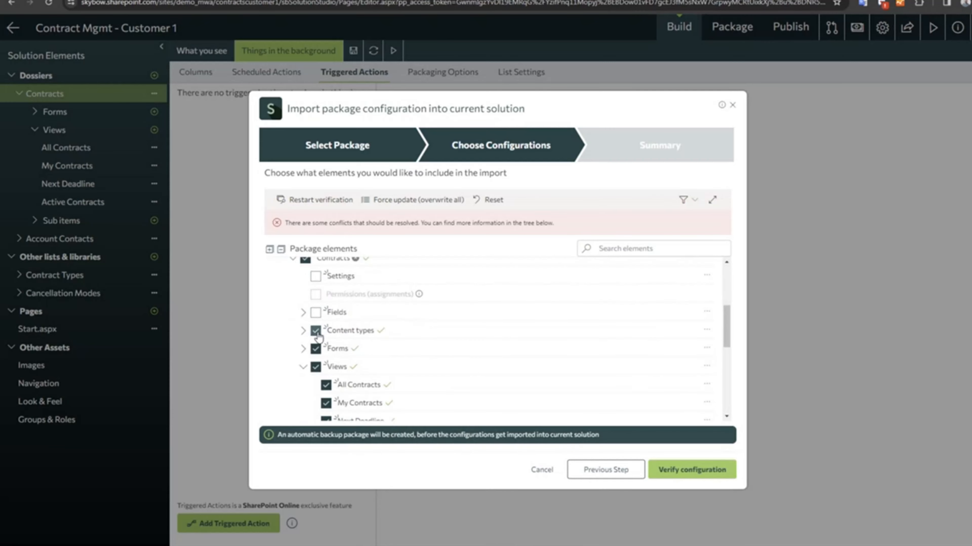
pyautogui.click(315, 331)
pyautogui.click(315, 349)
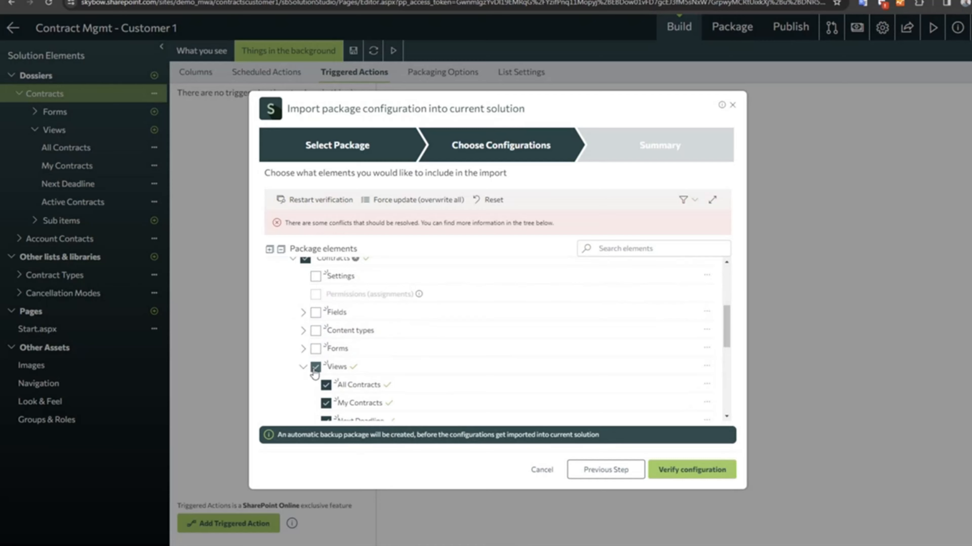
# Limit the Contracts views included in the import to Expired Contracts and Replaced Contracts.
pyautogui.click(316, 368)
pyautogui.scroll(-1, 324, 375)
pyautogui.scroll(-2, 324, 375)
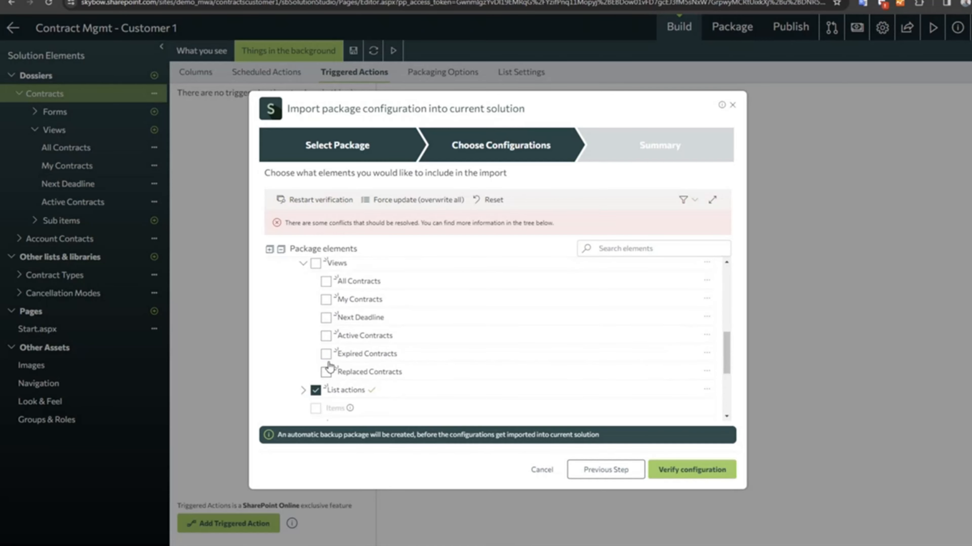
pyautogui.click(326, 353)
pyautogui.click(326, 372)
# Exclude the List actions and Scheduled actions of Contracts, keeping the New Contract Notification triggered action included.
pyautogui.click(304, 390)
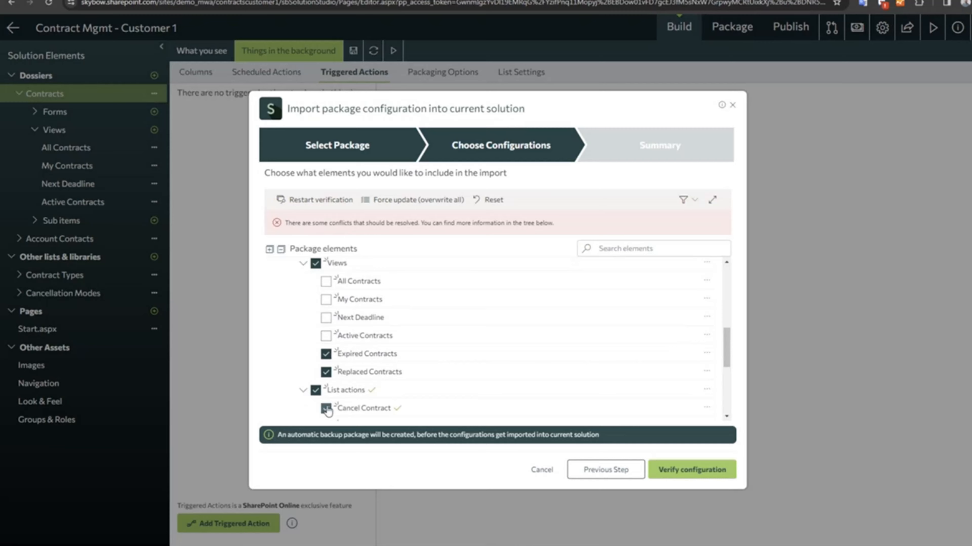
pyautogui.scroll(-2, 321, 405)
pyautogui.click(315, 339)
pyautogui.scroll(-2, 318, 366)
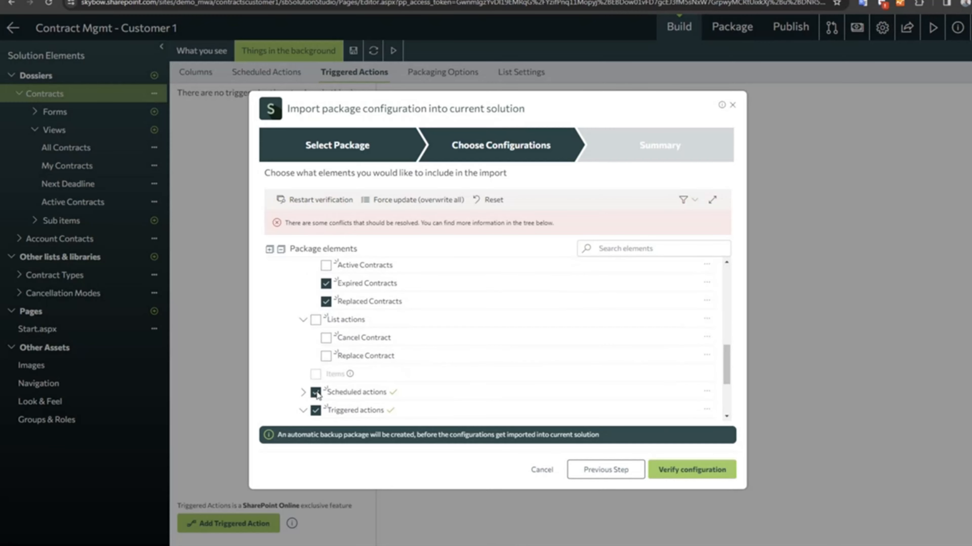
pyautogui.click(317, 360)
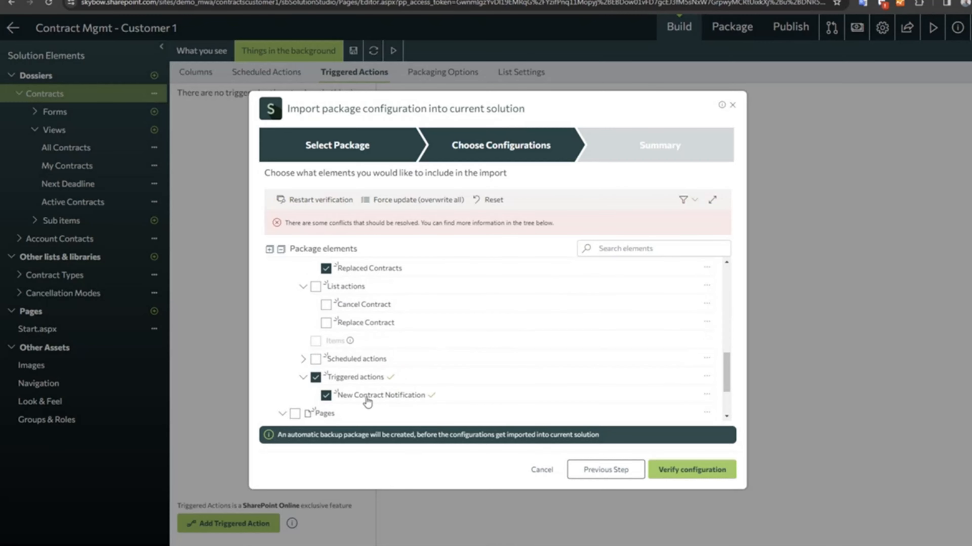
# Review the selected package elements and verify the import configuration.
pyautogui.scroll(1, 345, 374)
pyautogui.scroll(3, 340, 351)
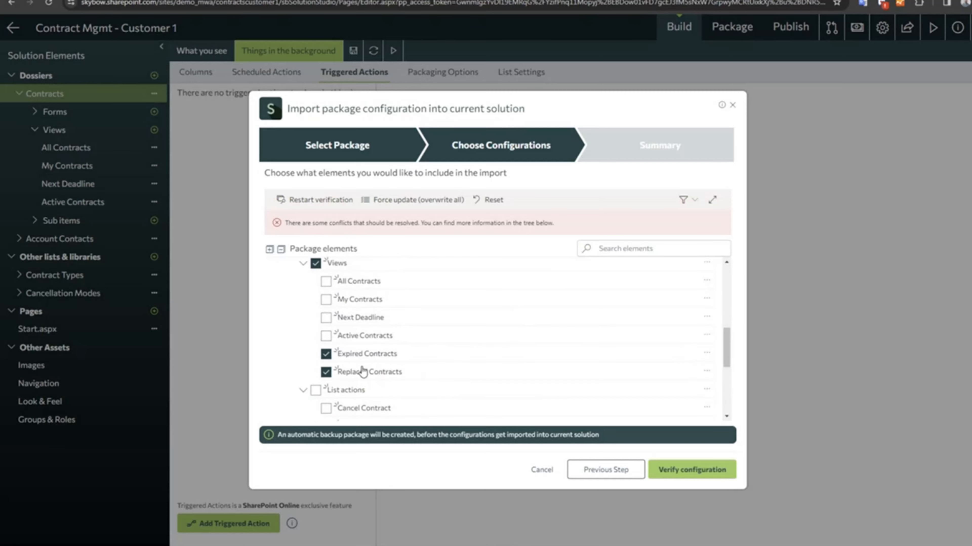
pyautogui.scroll(3, 359, 370)
pyautogui.scroll(5, 367, 381)
pyautogui.scroll(3, 433, 344)
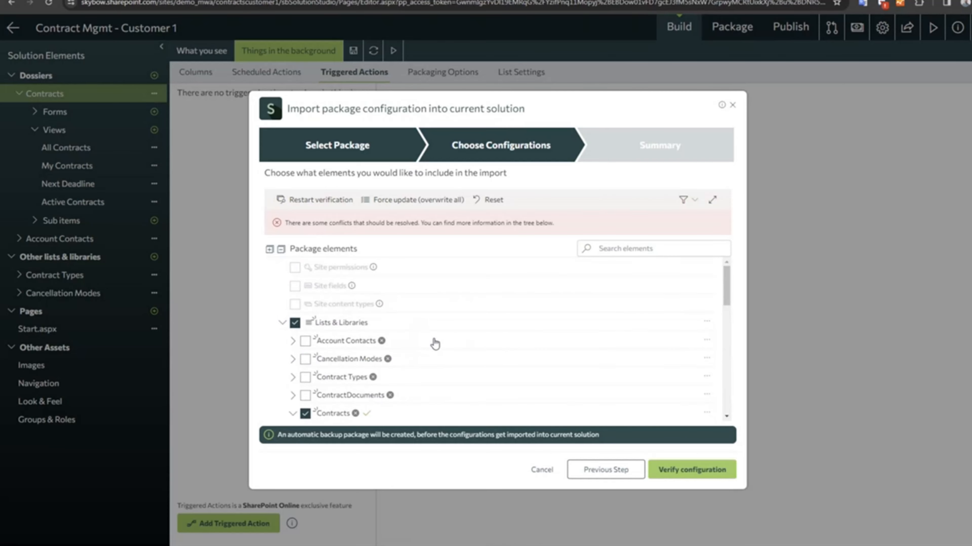
pyautogui.scroll(-3, 434, 351)
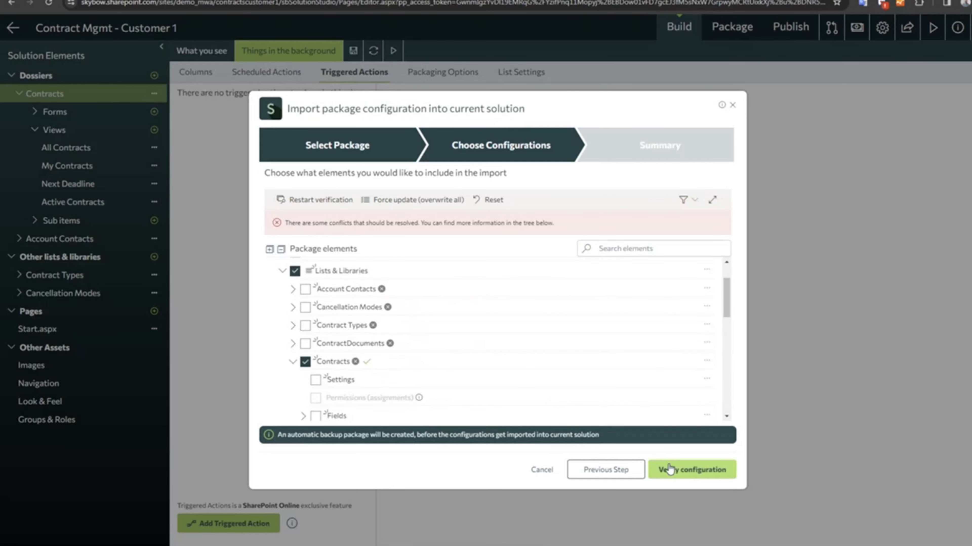
pyautogui.click(690, 470)
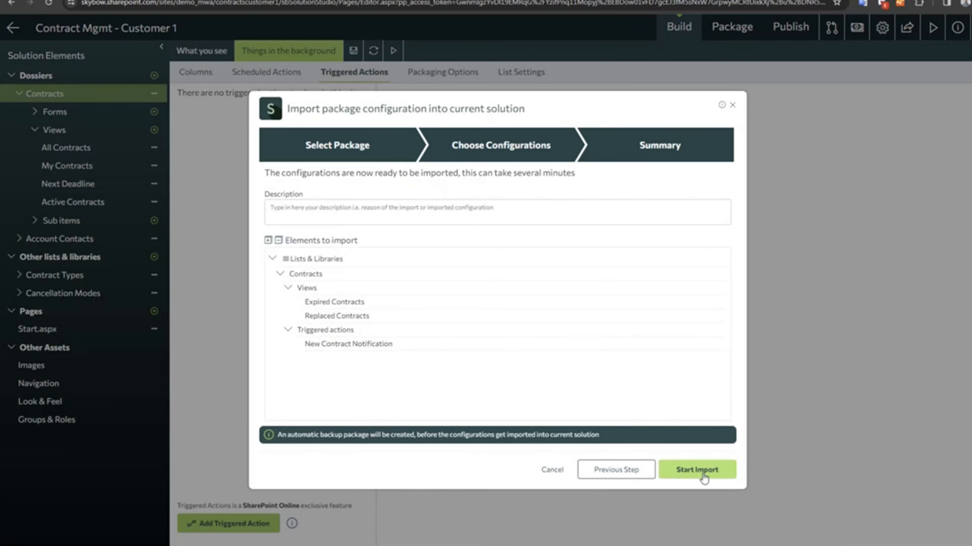
# Enter the import description "import 2 addtional views on contracts list and a triggered action for new contract notification" and start the import.
pyautogui.click(379, 209)
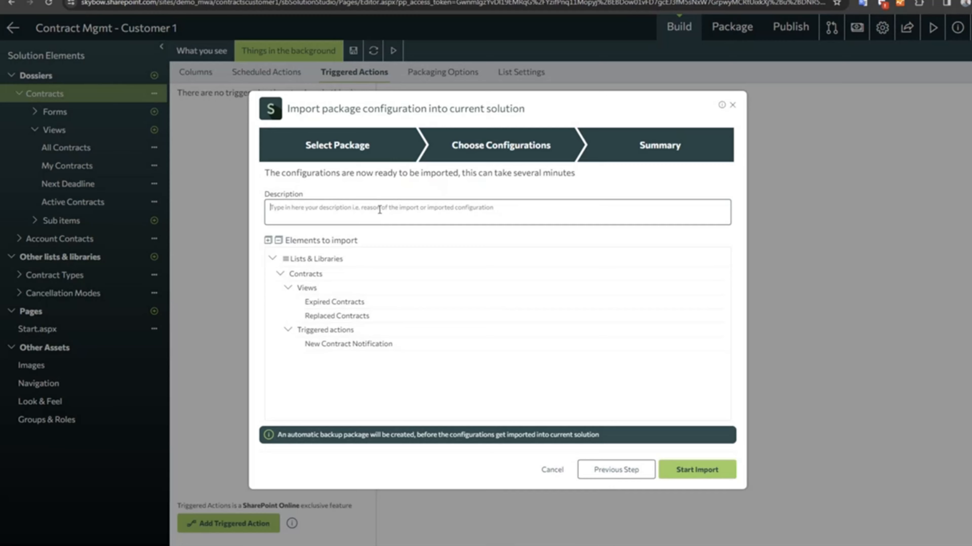
pyautogui.write('import 2')
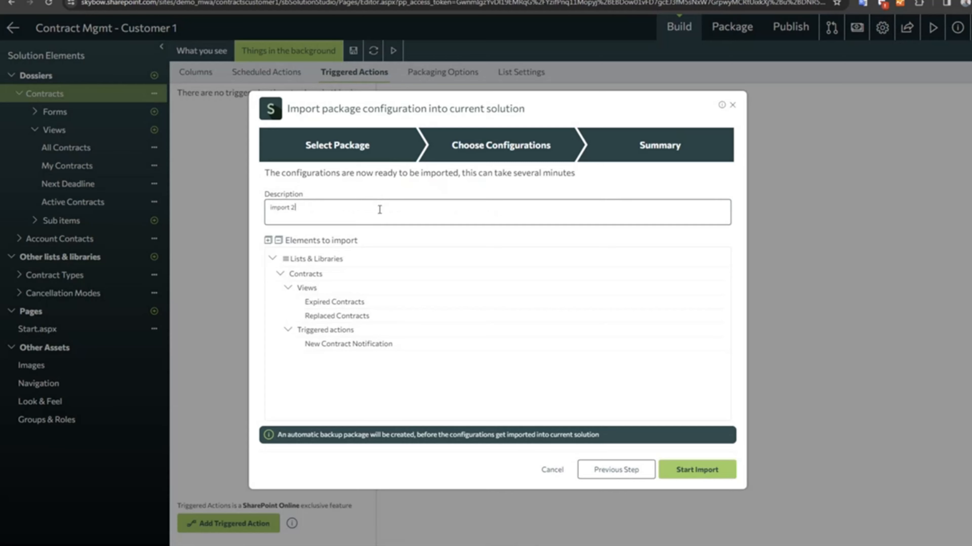
pyautogui.write(' addtional views on contracts list and a triggered action for new contract notification')
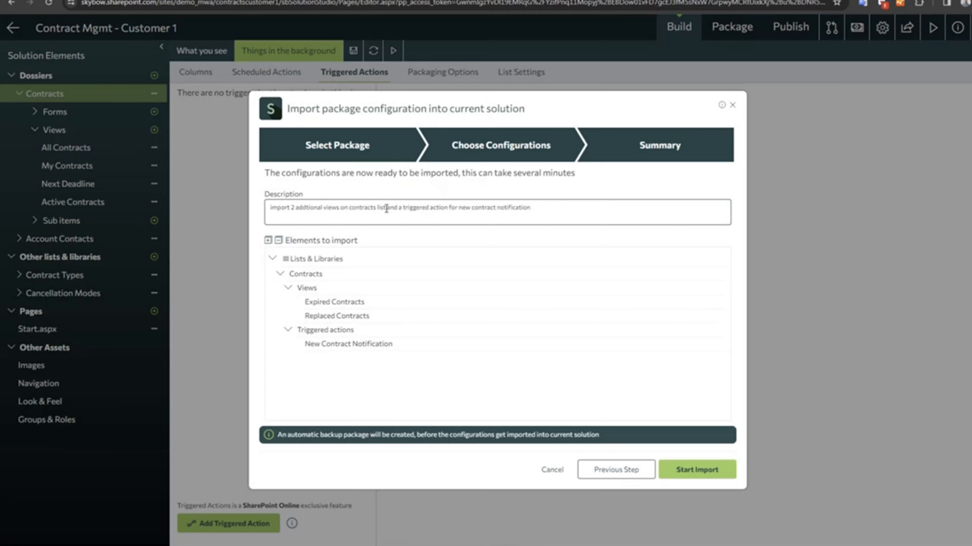
pyautogui.moveTo(547, 204); pyautogui.dragTo(285, 208)
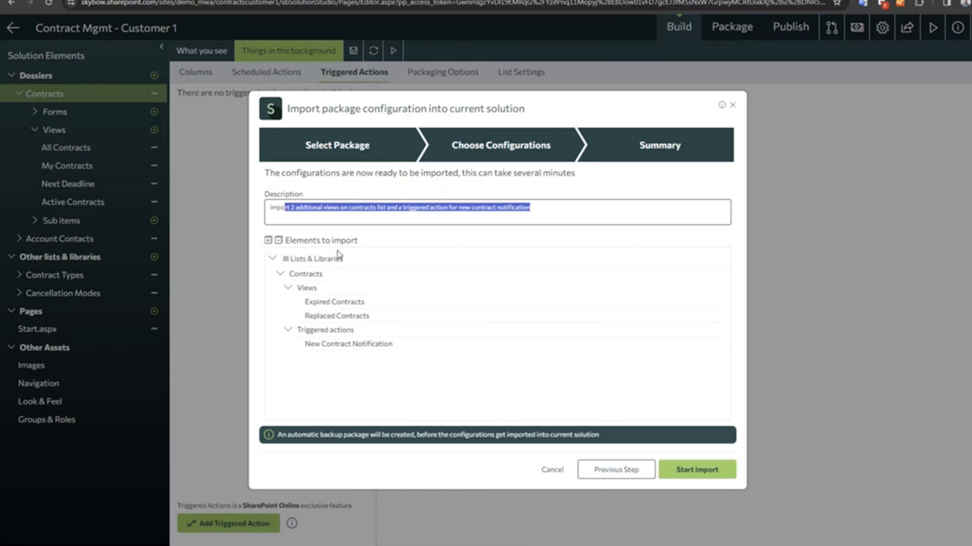
pyautogui.click(694, 475)
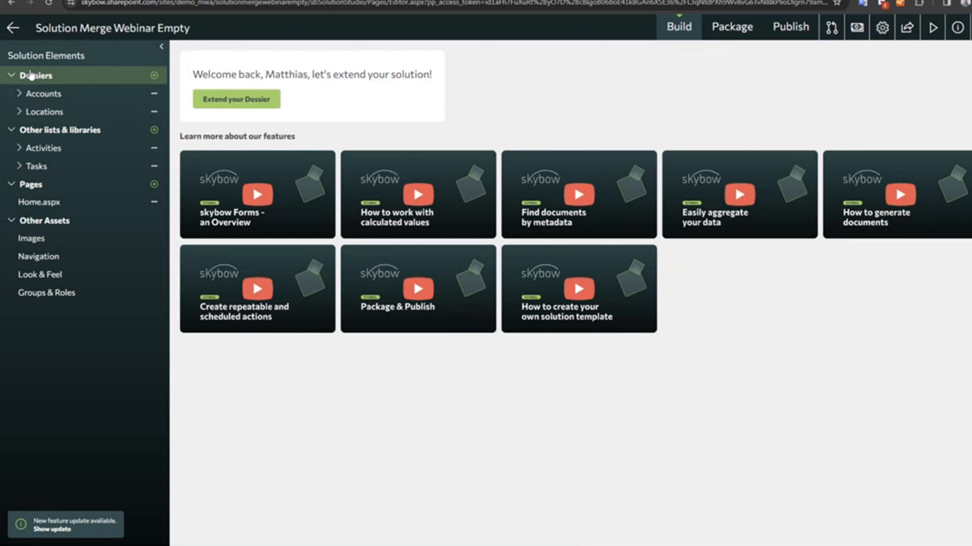
# View the Solution Merge Webinar Empty site's dashboard and dismiss its Next steps pane.
pyautogui.click(933, 28)
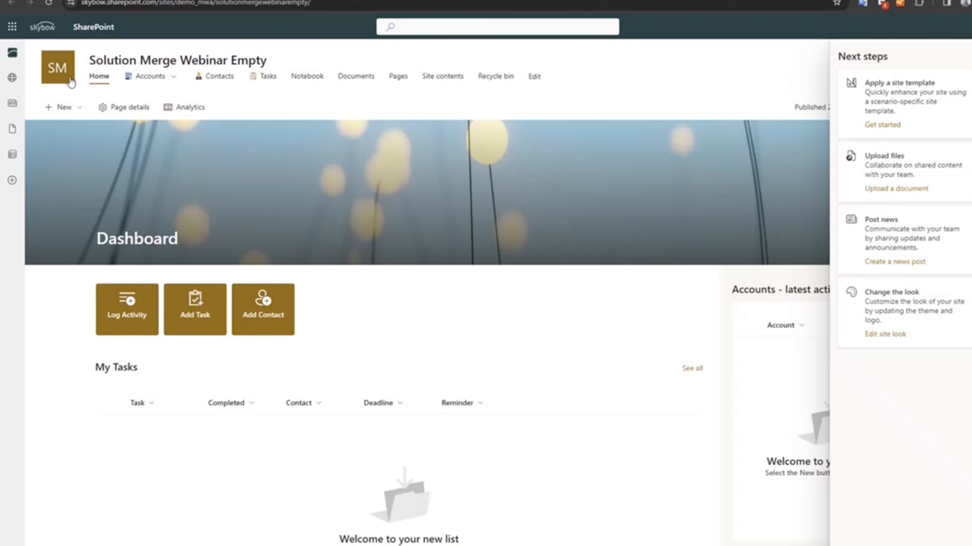
pyautogui.click(963, 58)
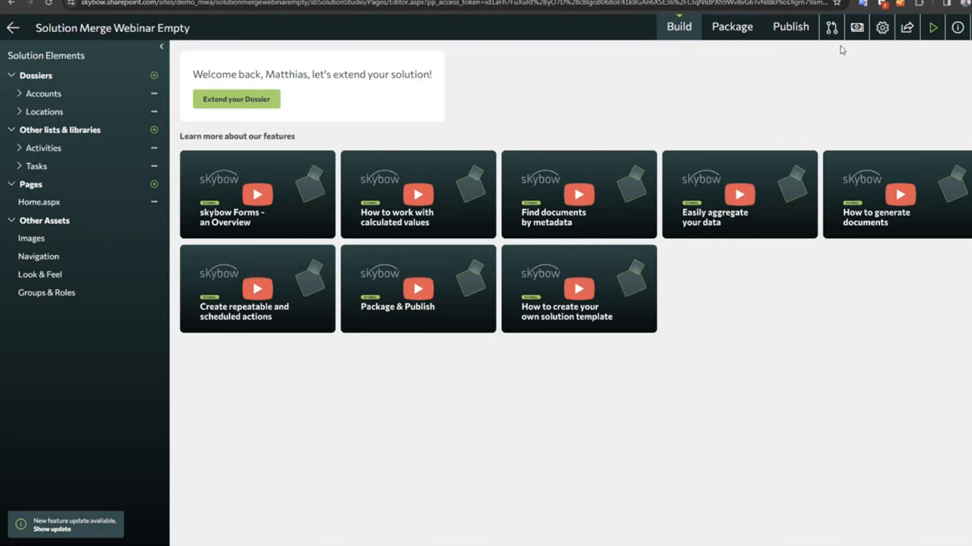
# Read the feature update notice in the package import dialog, then update the features of Solution Merge Webinar Empty.
pyautogui.click(831, 27)
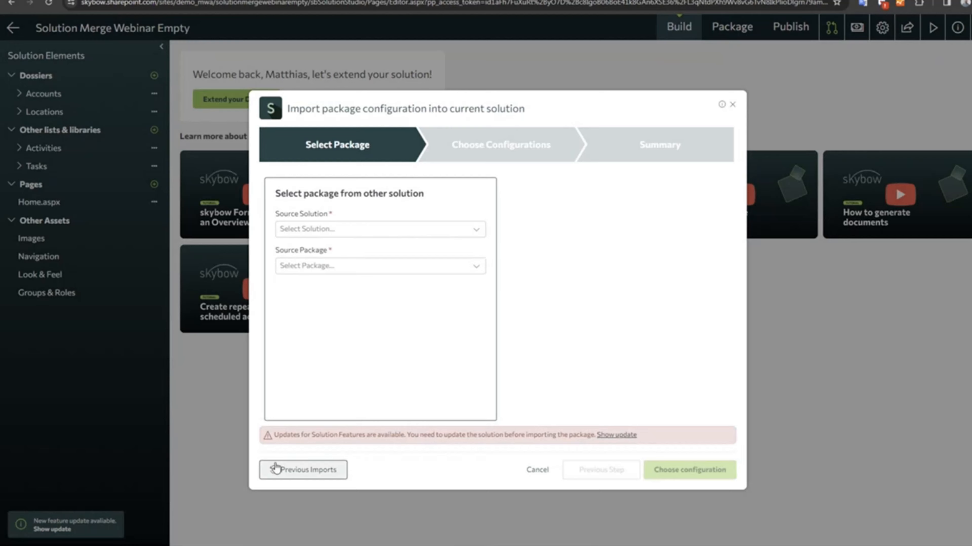
pyautogui.moveTo(284, 437); pyautogui.dragTo(527, 436)
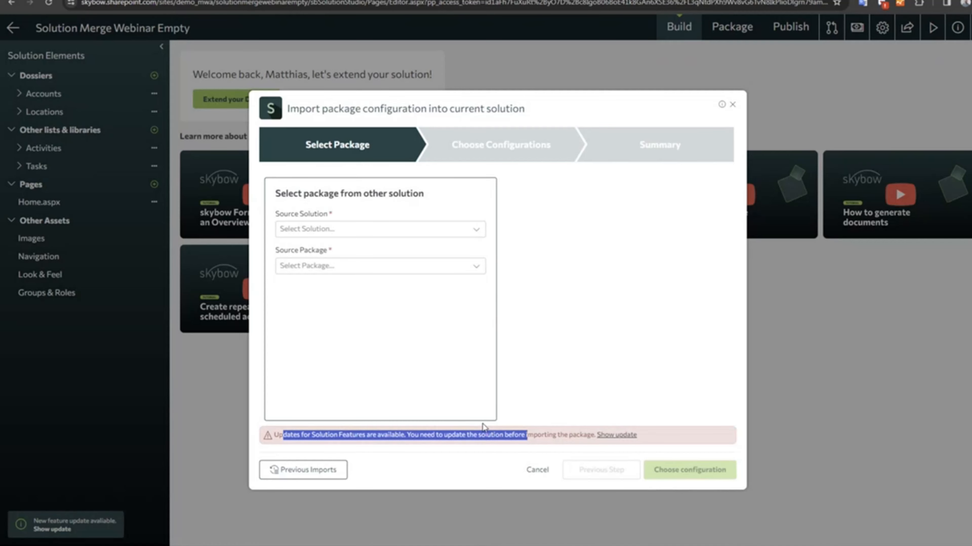
pyautogui.click(732, 104)
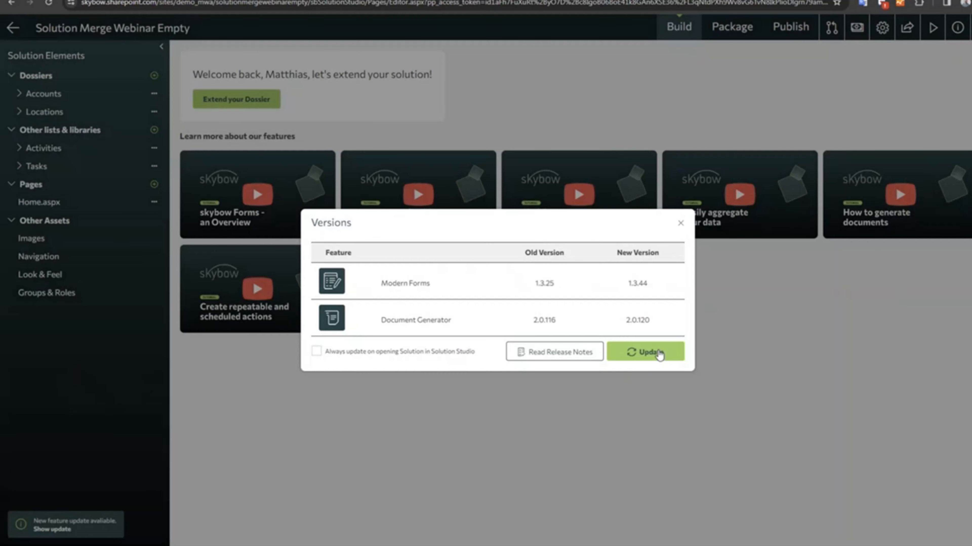
pyautogui.click(645, 352)
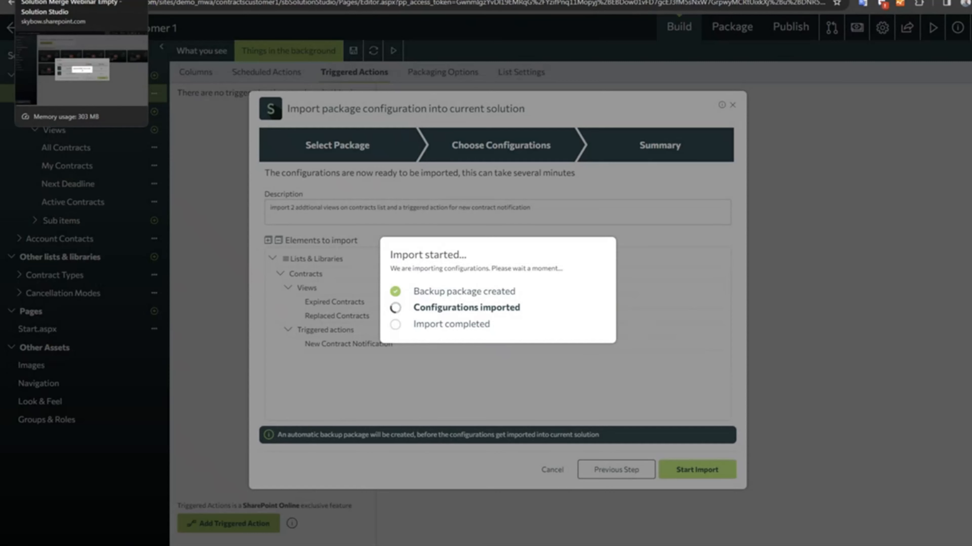
pyautogui.click(57, 0)
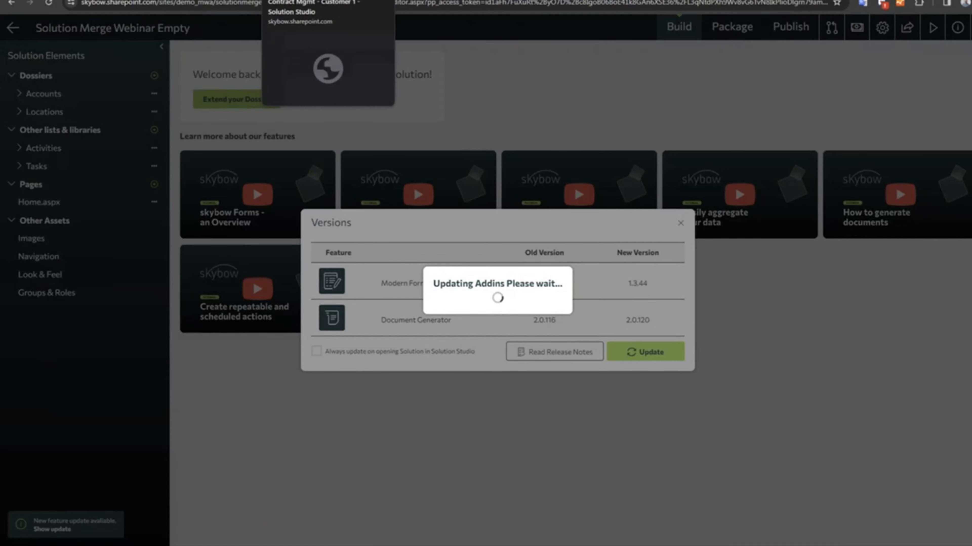
# Check the triggered actions and views of the Contracts list in Contract Mgmt - Customer 1.
pyautogui.click(302, 1)
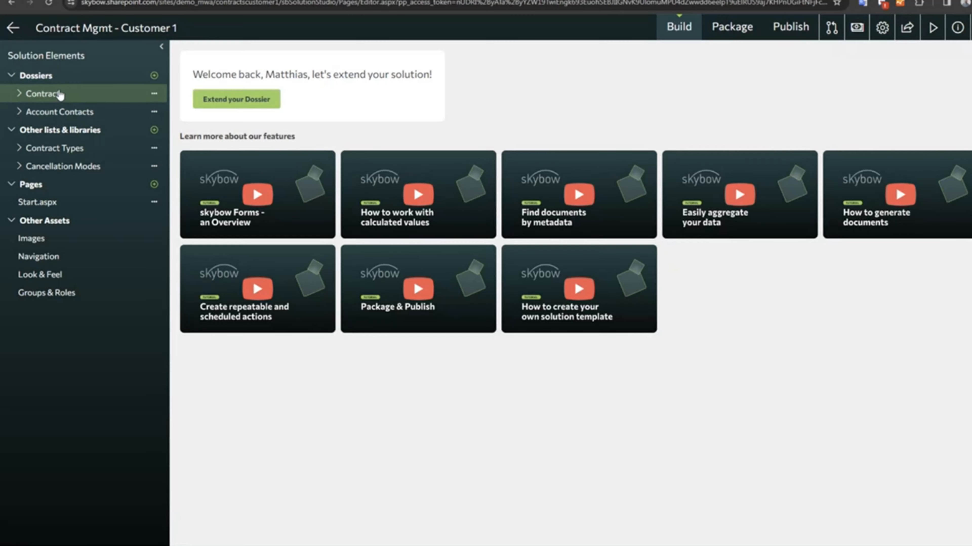
pyautogui.click(44, 94)
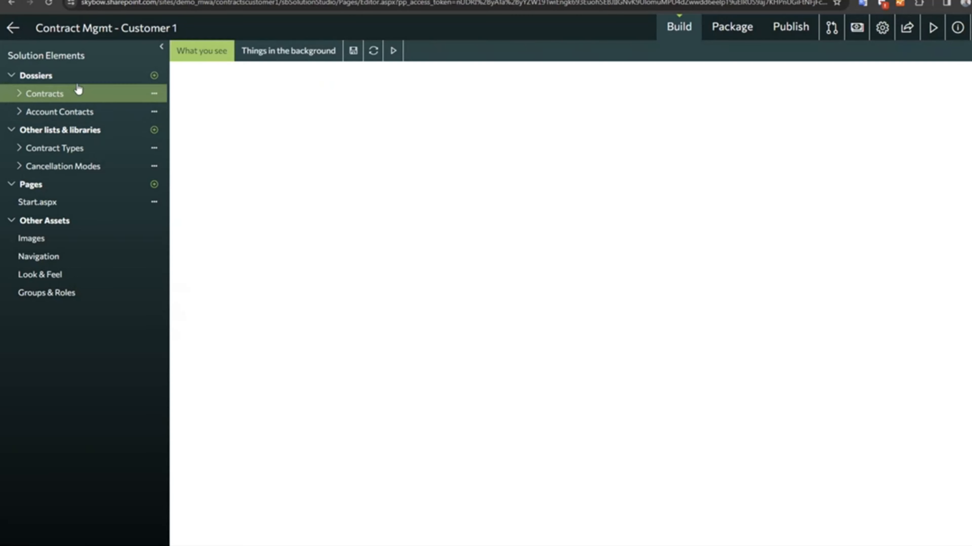
pyautogui.click(298, 55)
pyautogui.click(353, 73)
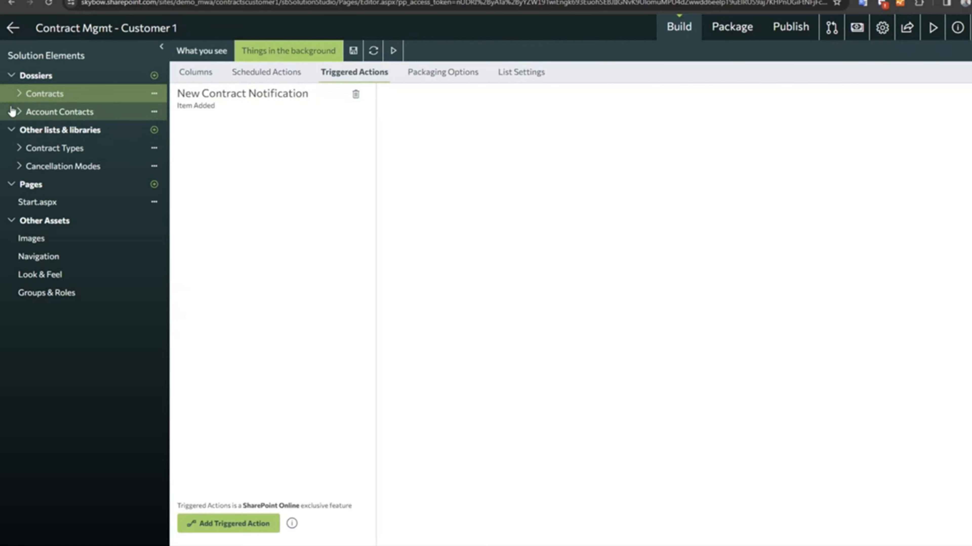
pyautogui.click(38, 134)
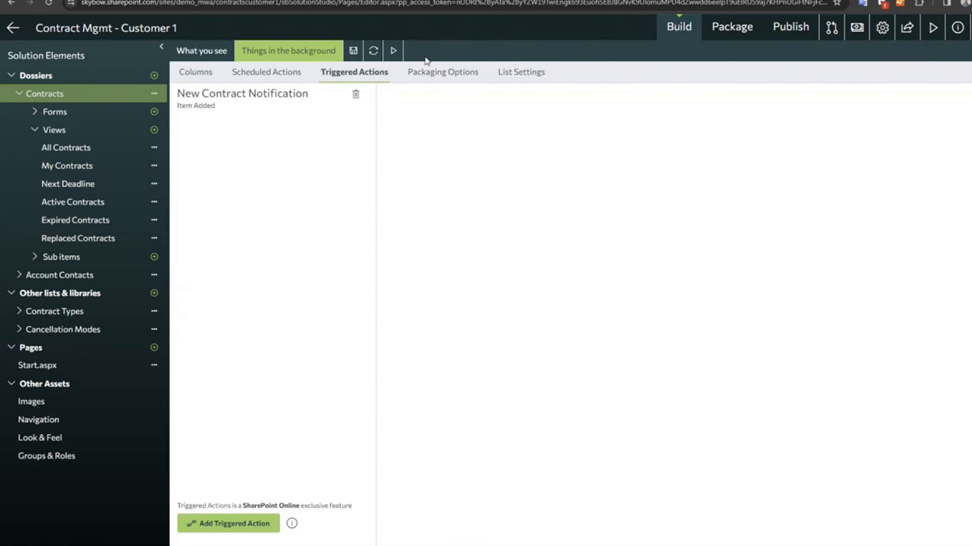
# Open the previous imports of Contract Mgmt - Customer 1 and examine the import's description and date.
pyautogui.click(831, 28)
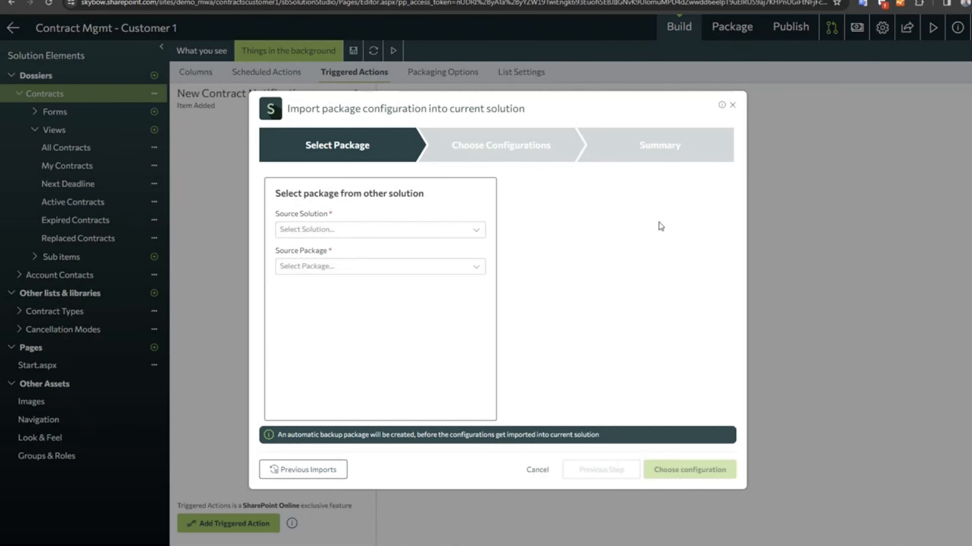
pyautogui.click(297, 470)
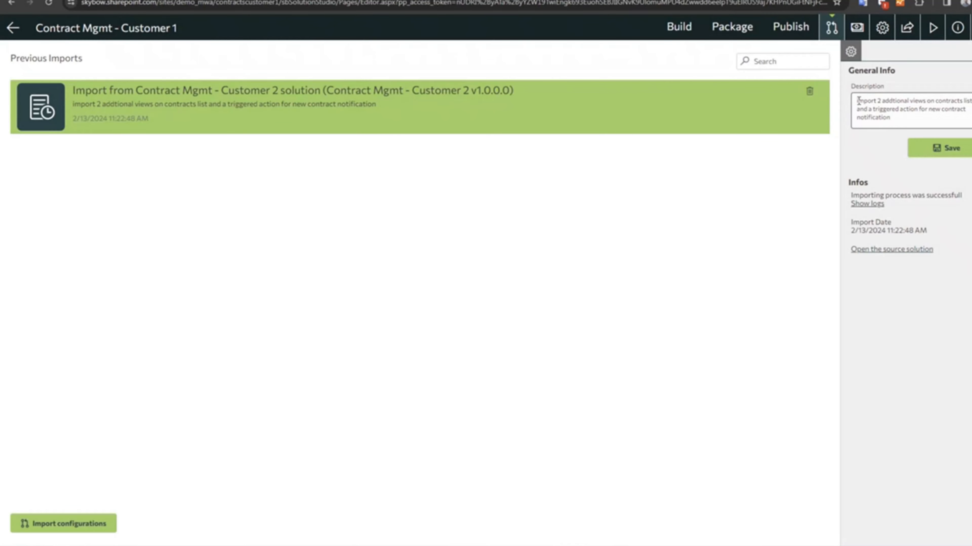
pyautogui.moveTo(857, 101); pyautogui.dragTo(918, 137)
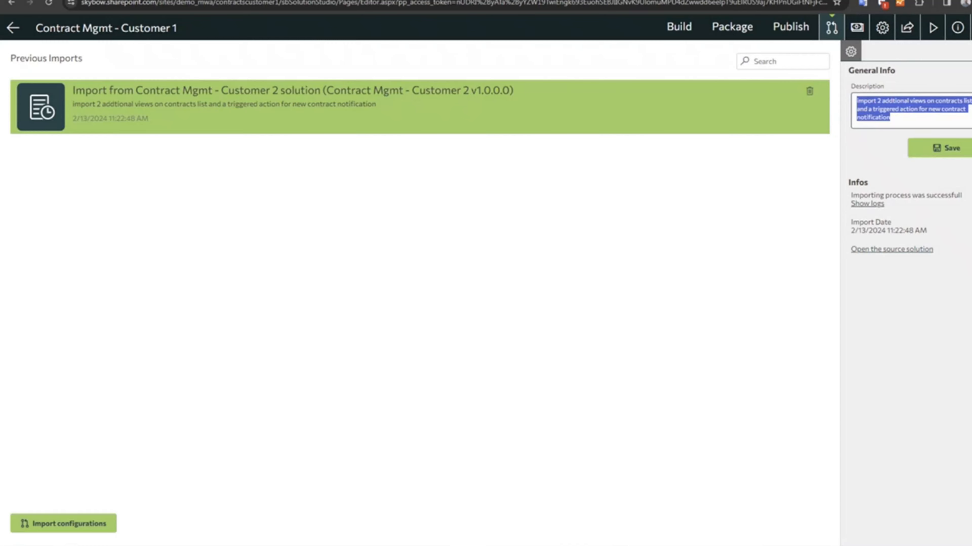
pyautogui.moveTo(852, 231); pyautogui.dragTo(914, 231)
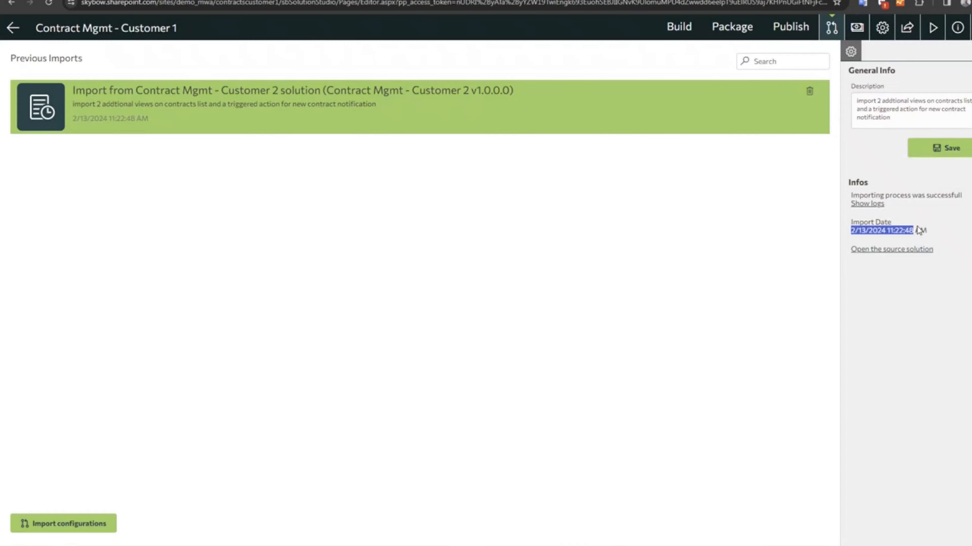
# Examine the import's log entries, including the initiator and the existing-list entry, and close the logs.
pyautogui.click(870, 205)
pyautogui.scroll(-10, 620, 268)
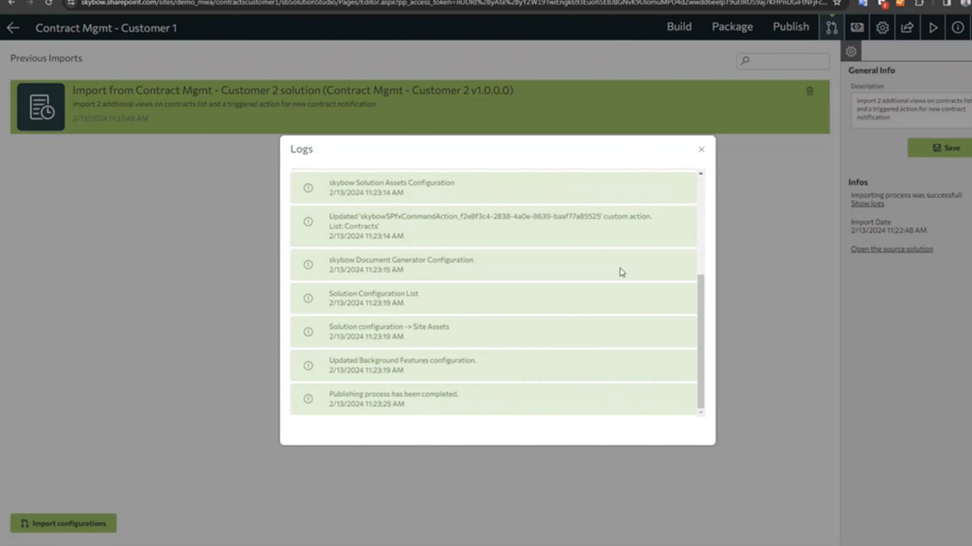
pyautogui.scroll(10, 620, 268)
pyautogui.moveTo(346, 244); pyautogui.dragTo(329, 244)
pyautogui.moveTo(478, 244); pyautogui.dragTo(361, 244)
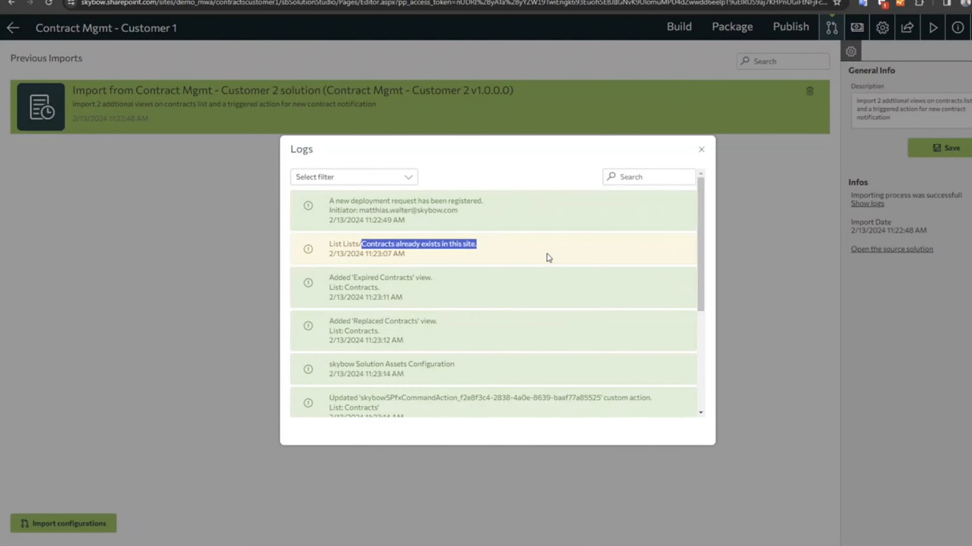
pyautogui.moveTo(350, 209); pyautogui.dragTo(467, 201)
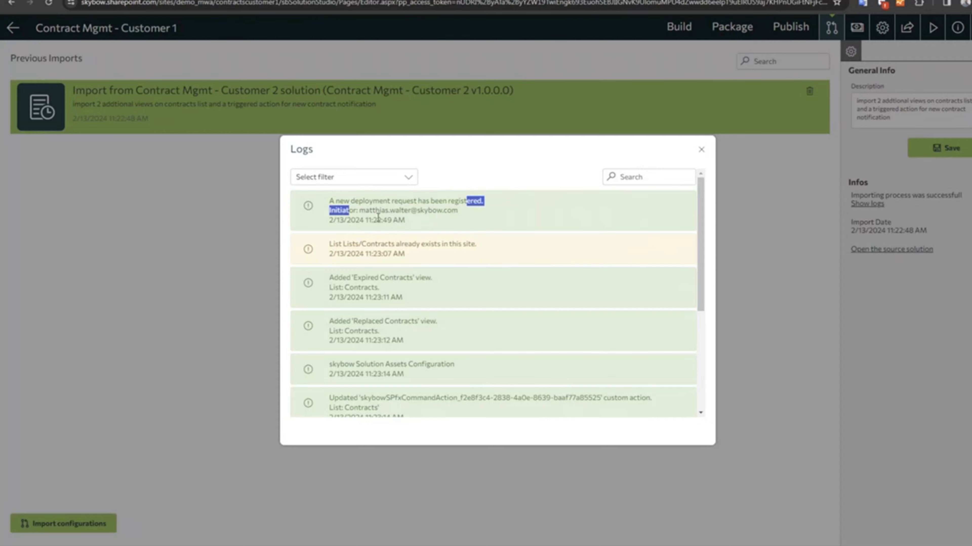
pyautogui.moveTo(376, 210); pyautogui.dragTo(442, 210)
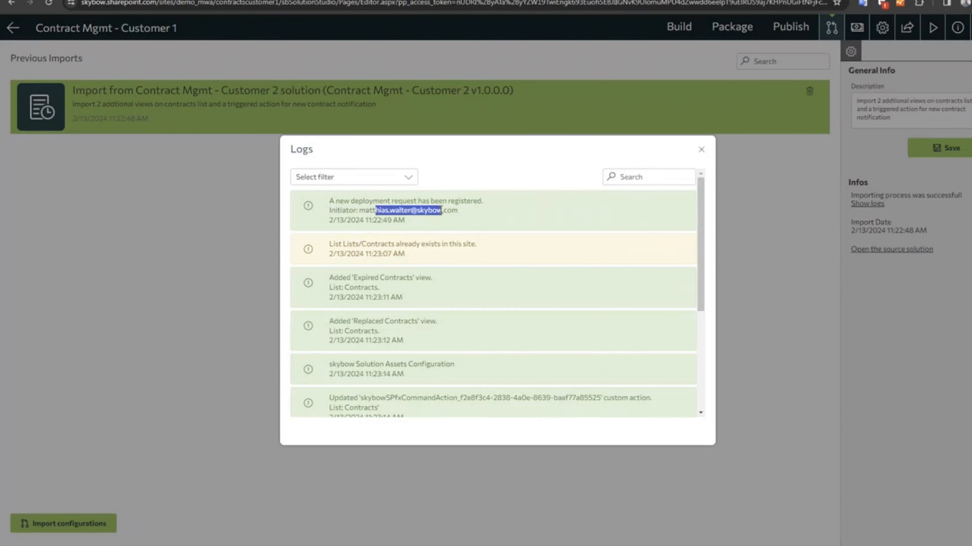
pyautogui.click(701, 150)
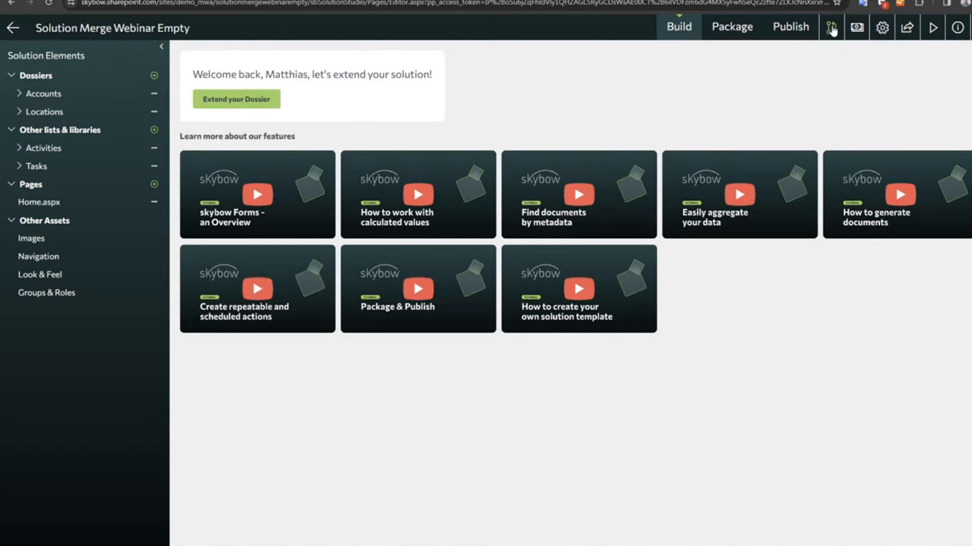
# Select Gift Wish Planner package 1.0.0.0 from the Gift Wish Planner solution for import into Solution Merge Webinar Empty and continue to its configurations.
pyautogui.click(831, 27)
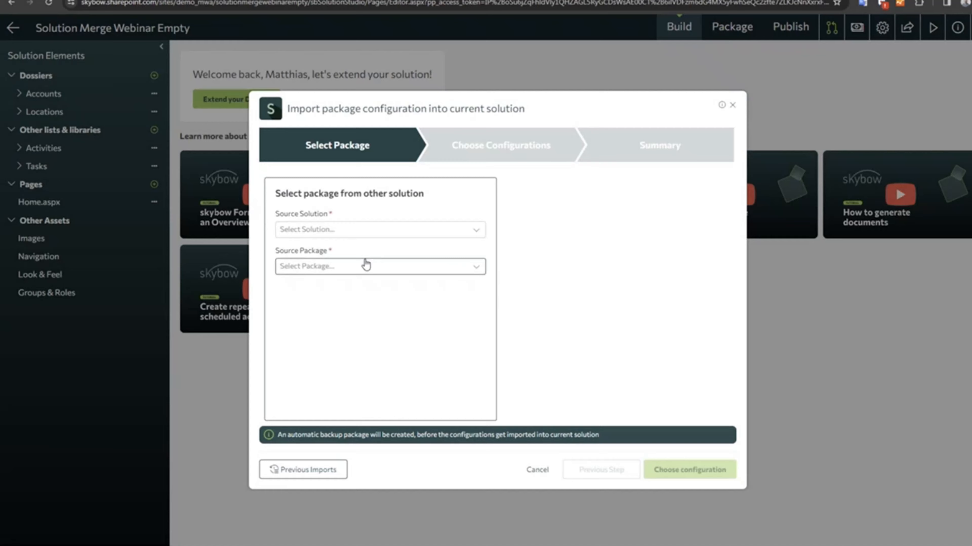
pyautogui.click(366, 231)
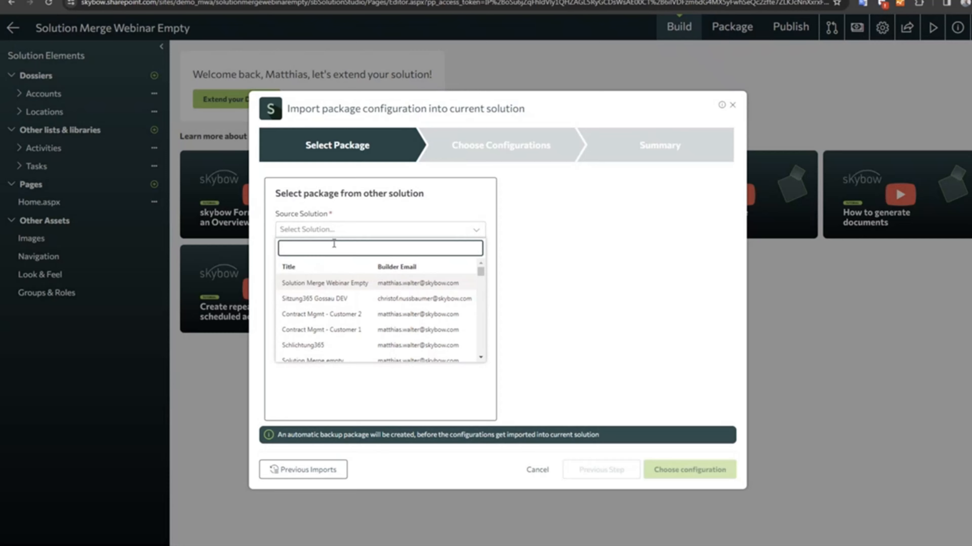
pyautogui.write('whis')
pyautogui.press('BackSpace')
pyautogui.press('BackSpace')
pyautogui.press('BackSpace')
pyautogui.write('ish')
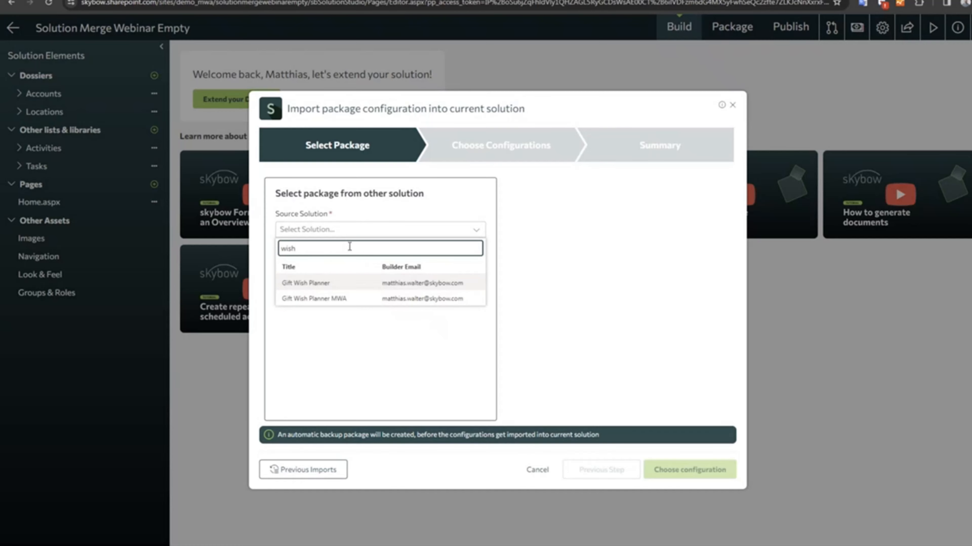
pyautogui.click(319, 283)
pyautogui.click(322, 267)
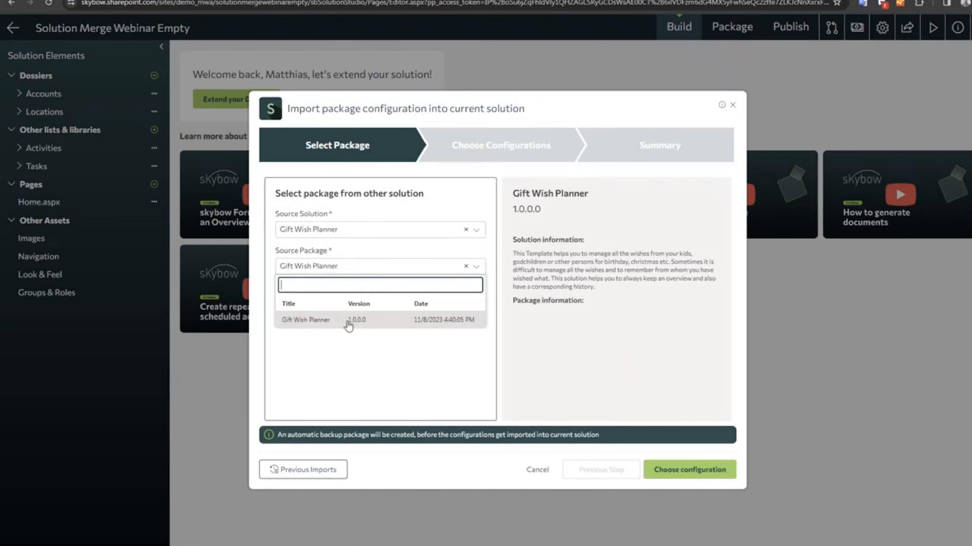
pyautogui.click(411, 323)
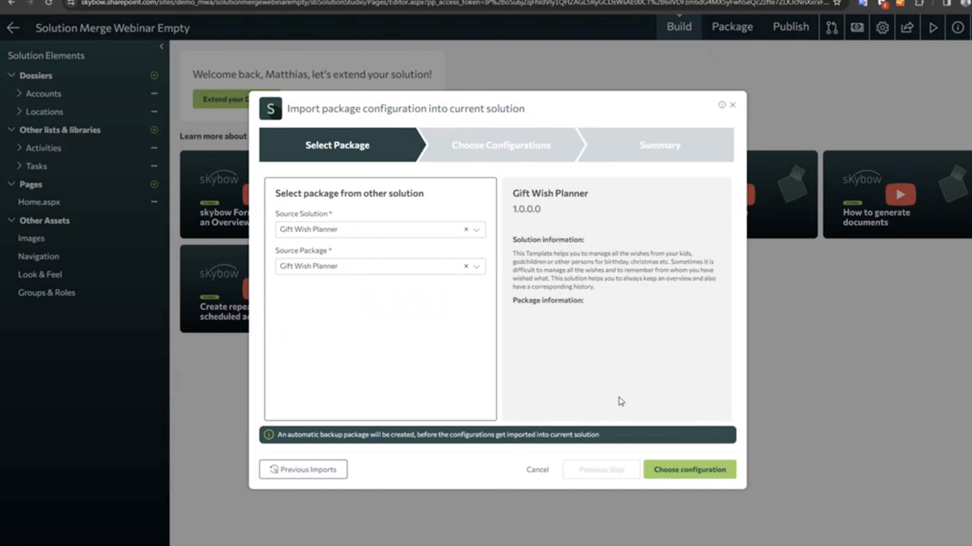
pyautogui.click(682, 471)
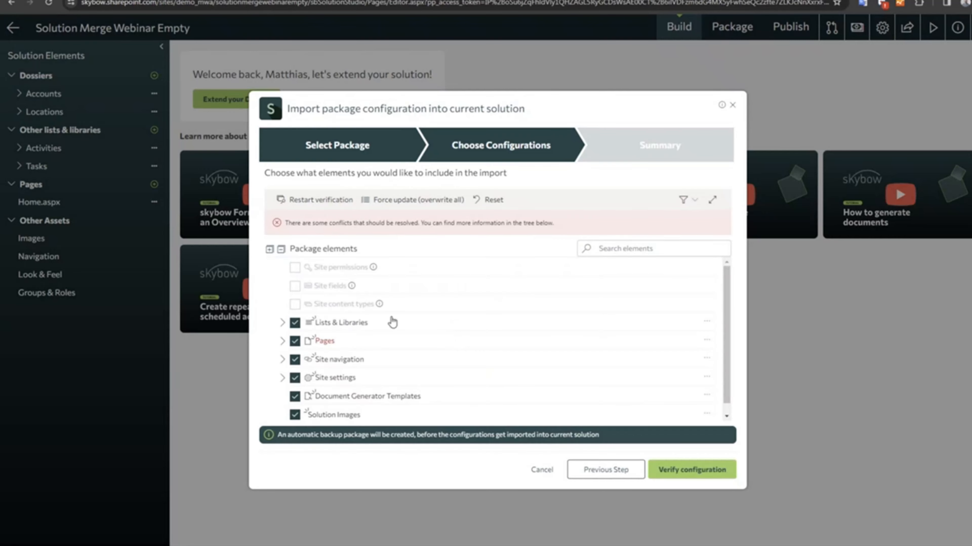
# Inspect the conflicting Home.aspx page and exclude Pages from the import.
pyautogui.click(281, 341)
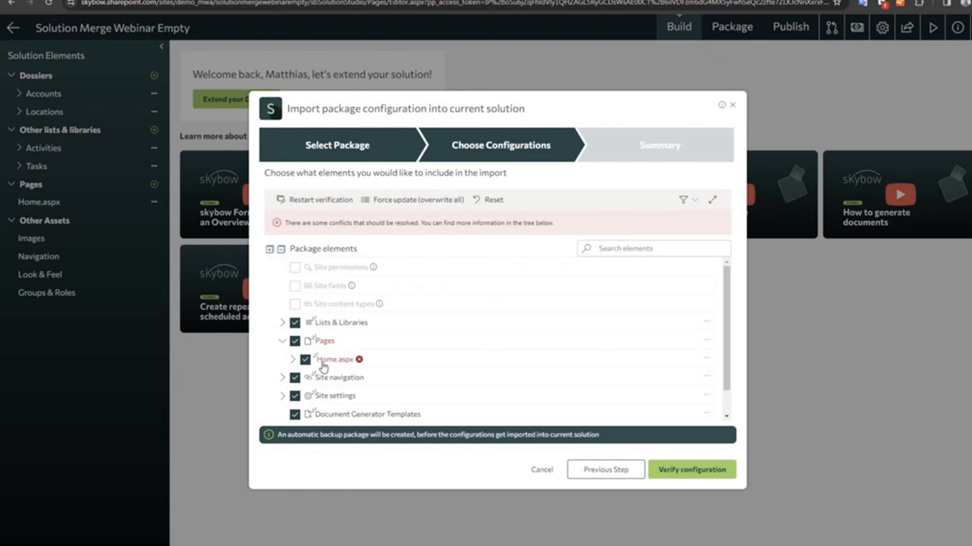
pyautogui.click(292, 360)
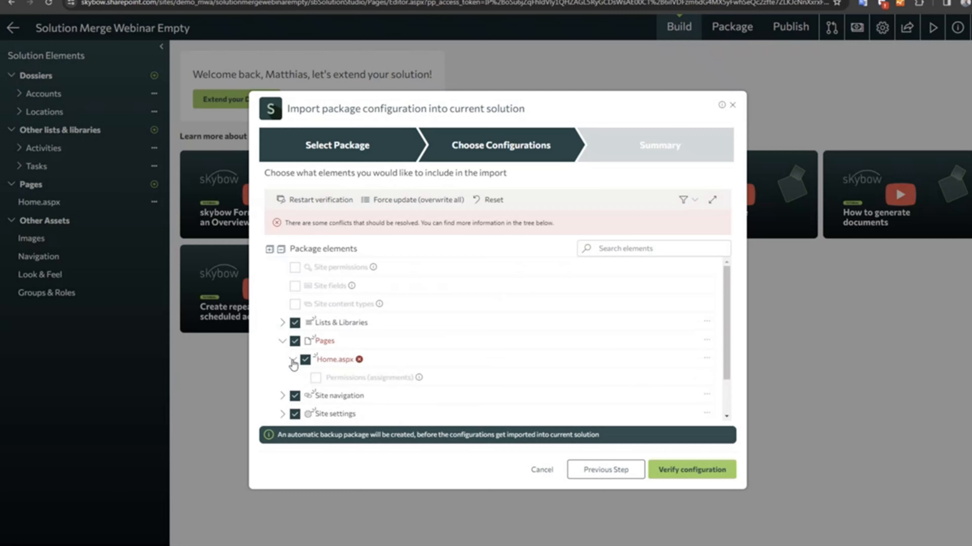
pyautogui.click(293, 359)
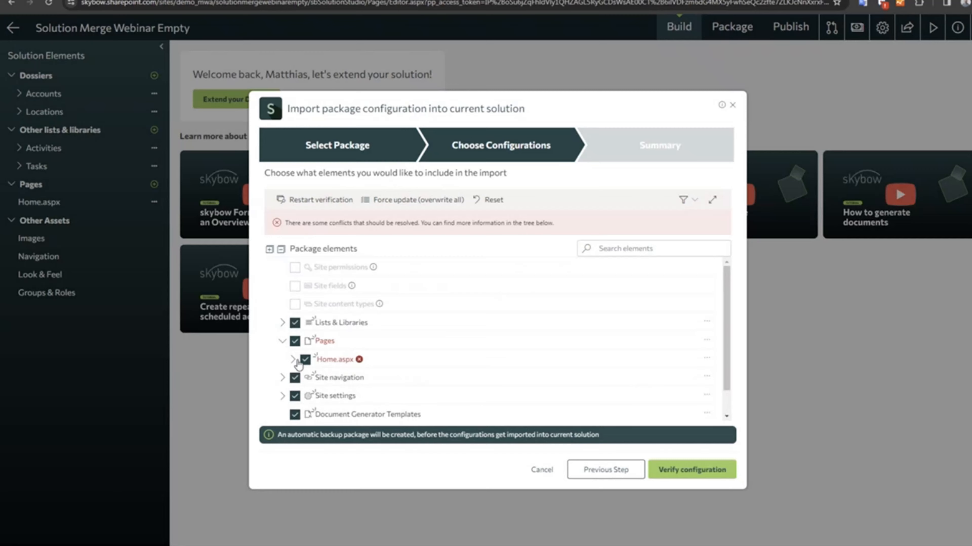
pyautogui.click(294, 340)
pyautogui.scroll(-1, 338, 363)
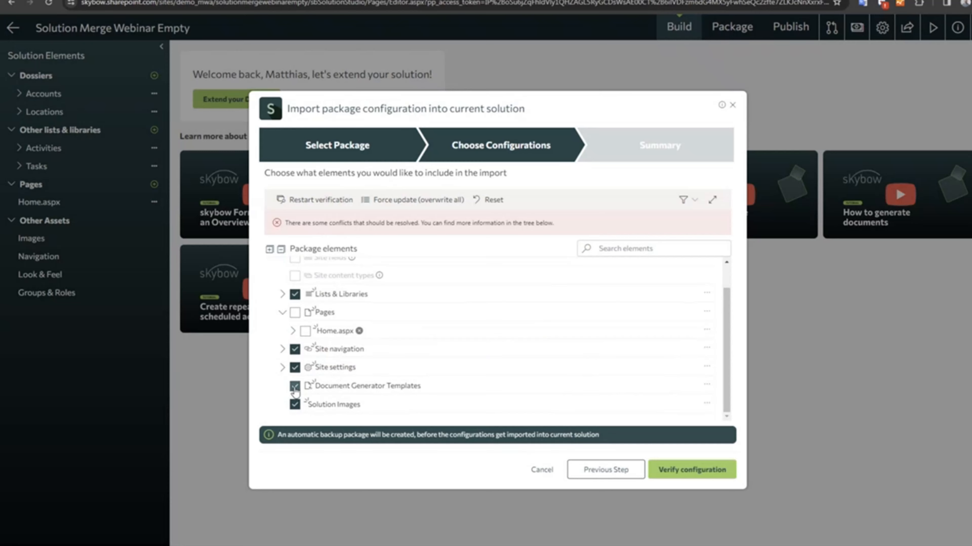
# Review which Site settings elements are included in the Gift Wish Planner import.
pyautogui.click(282, 368)
pyautogui.scroll(-4, 326, 365)
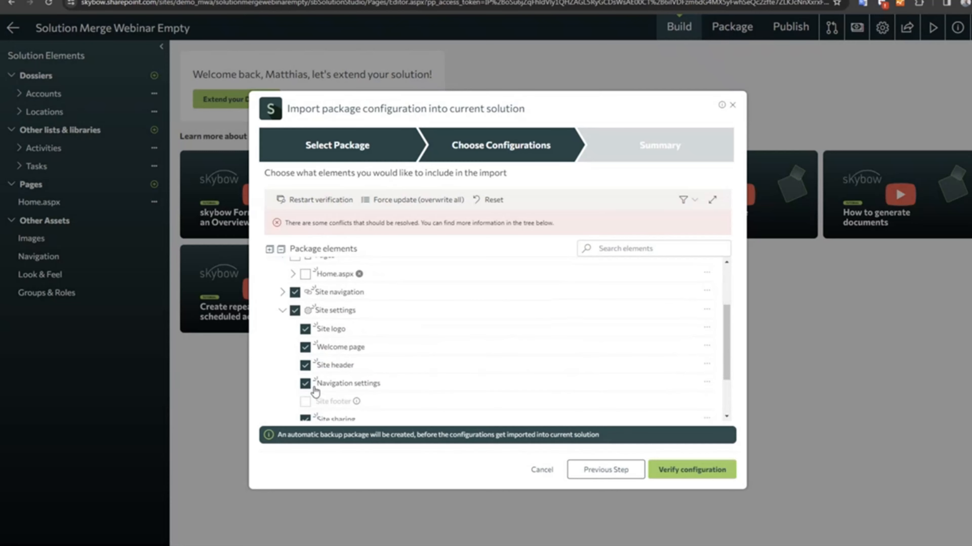
pyautogui.scroll(2, 305, 319)
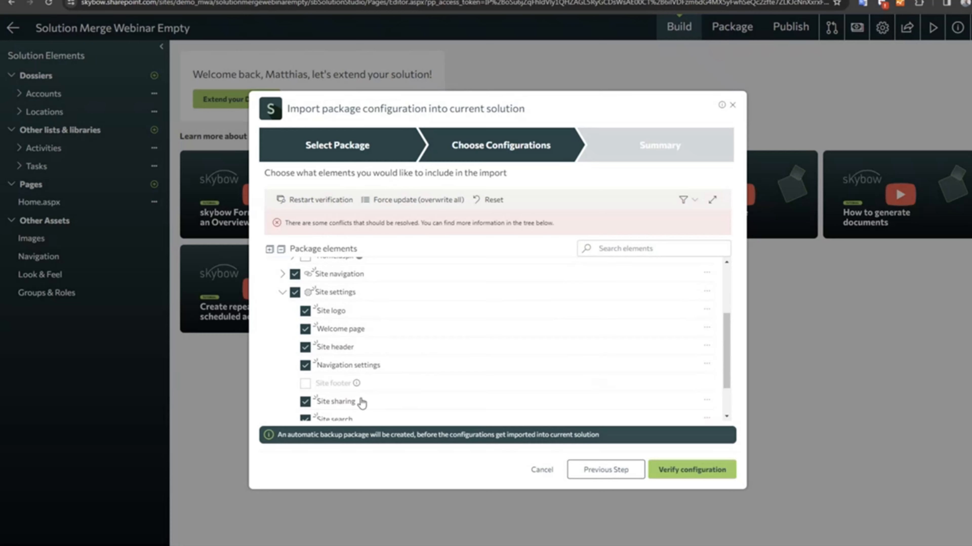
pyautogui.scroll(-2, 363, 383)
pyautogui.scroll(2, 365, 353)
pyautogui.click(282, 292)
# Review the Site navigation entries and the Lists & Libraries elements included in the import.
pyautogui.click(281, 348)
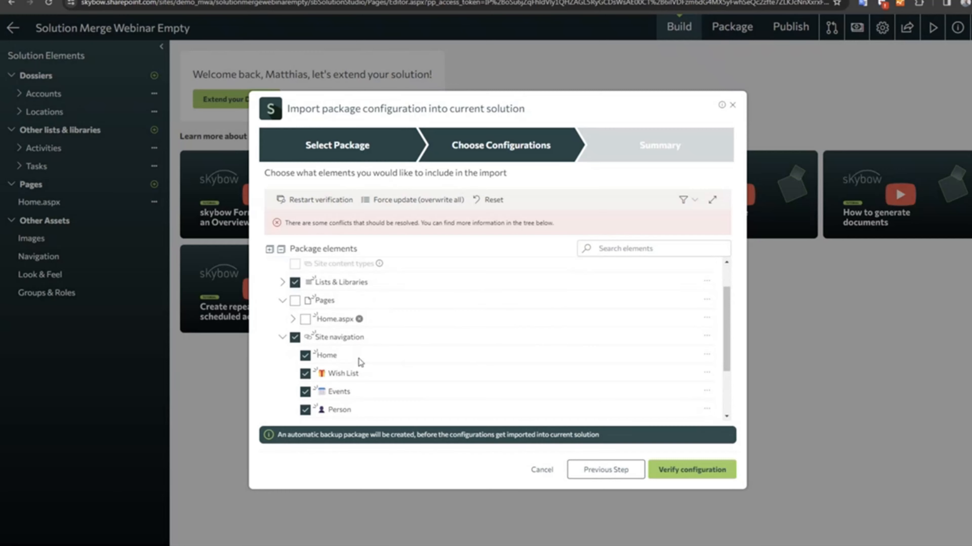
pyautogui.scroll(-1, 360, 363)
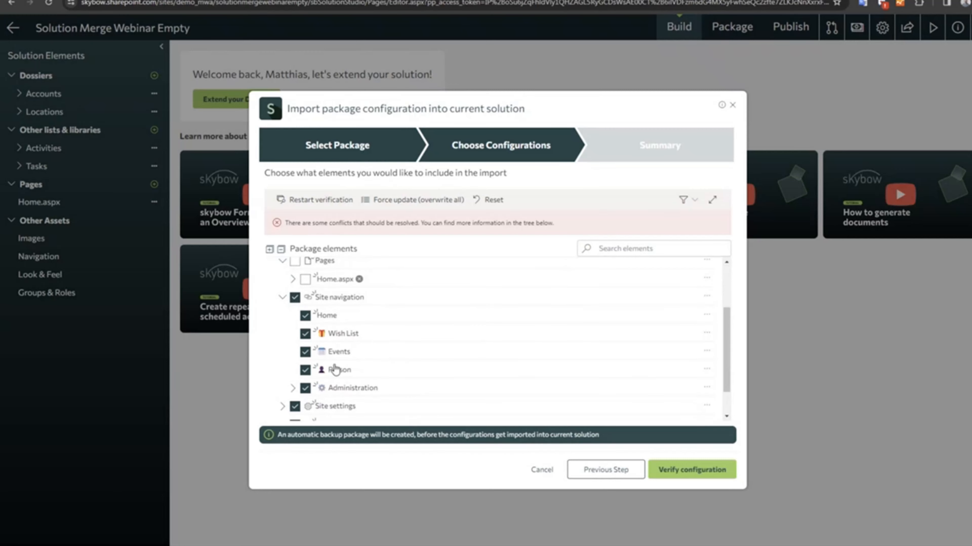
pyautogui.scroll(2, 343, 352)
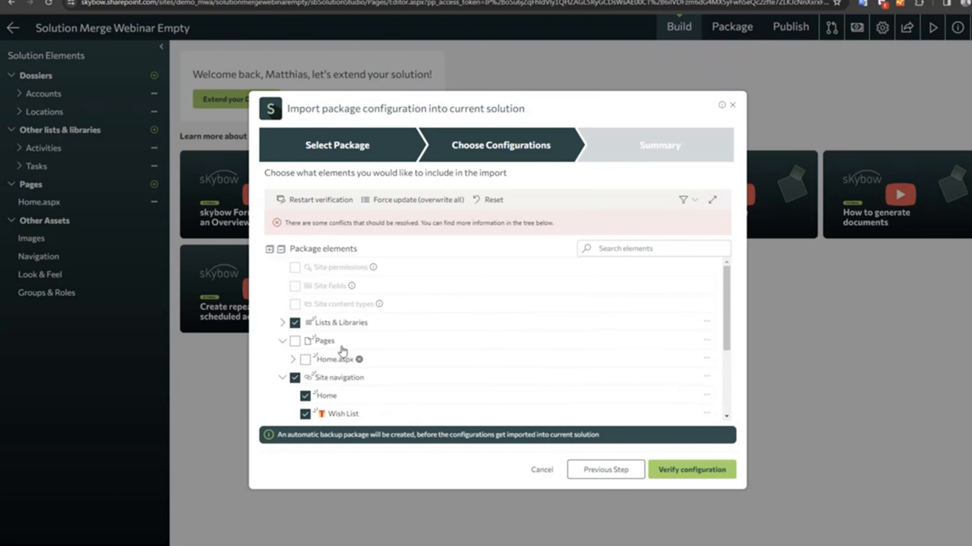
pyautogui.click(282, 323)
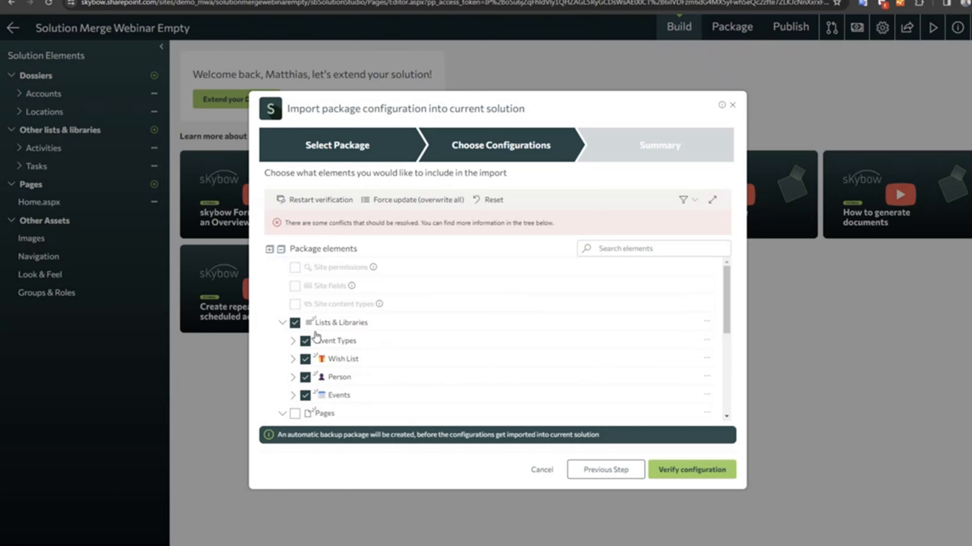
pyautogui.scroll(-3, 316, 337)
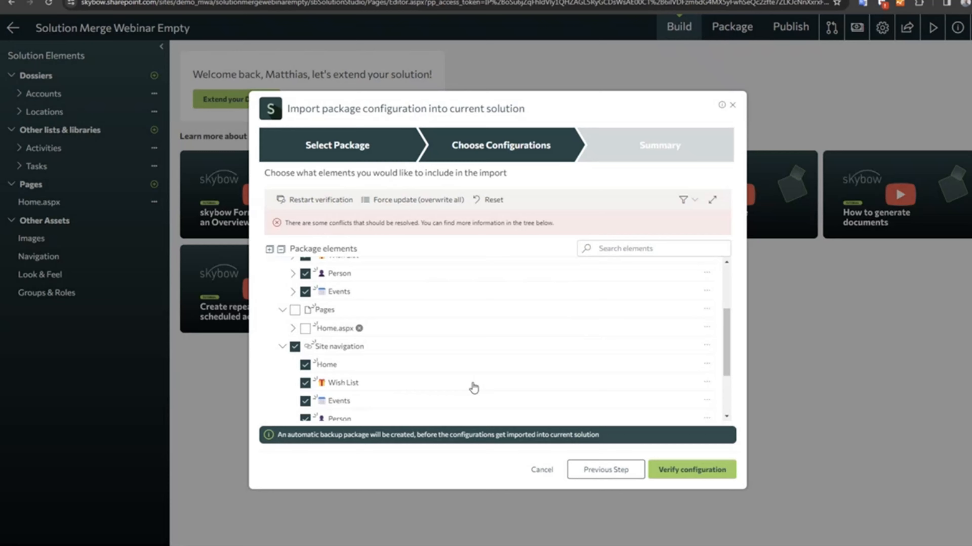
pyautogui.scroll(-3, 418, 383)
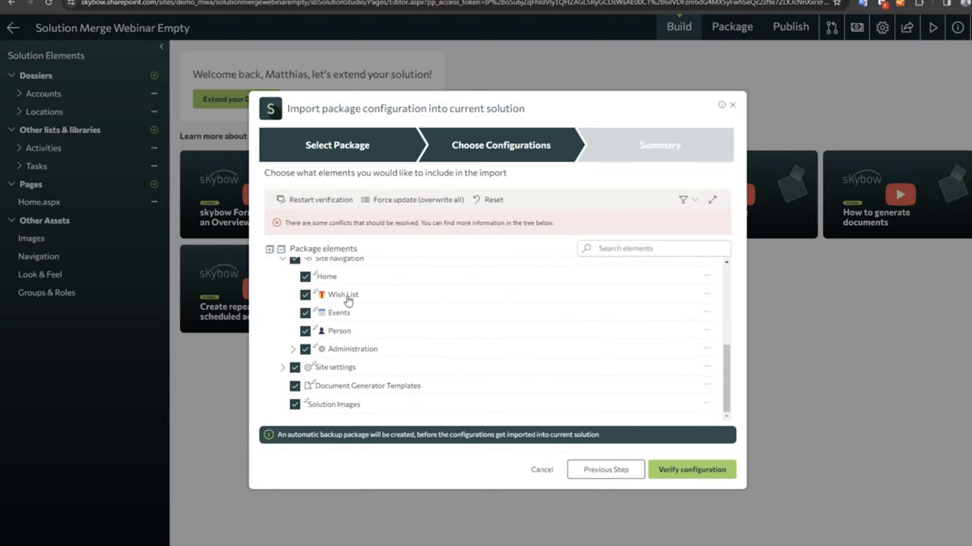
pyautogui.scroll(5, 339, 297)
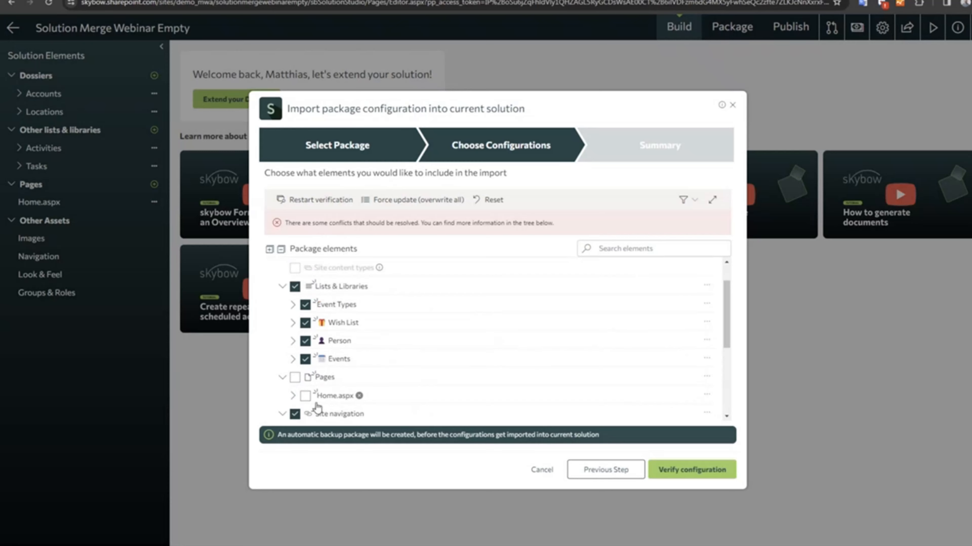
# Verify the chosen configuration, review the summary of elements to import, and start the import.
pyautogui.click(692, 471)
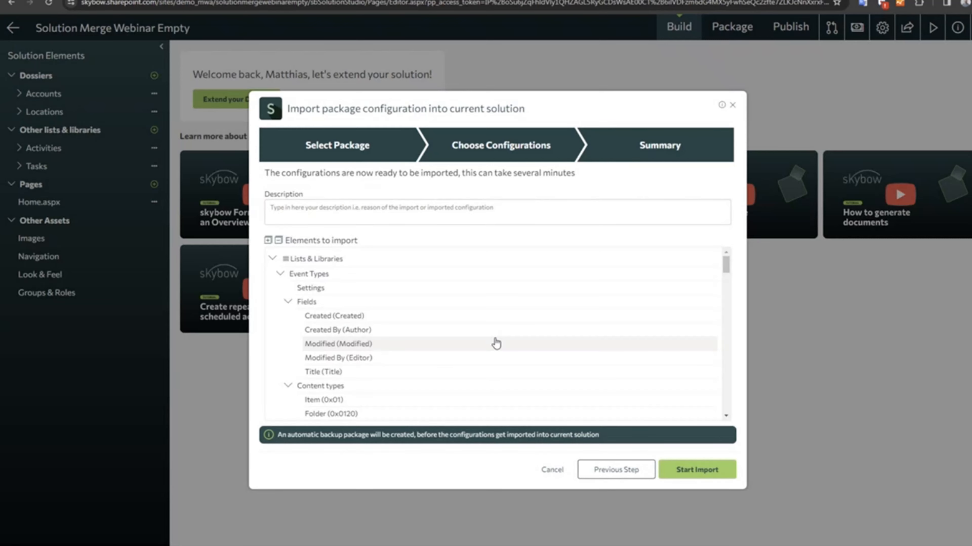
pyautogui.scroll(-5, 370, 356)
pyautogui.scroll(-10, 373, 360)
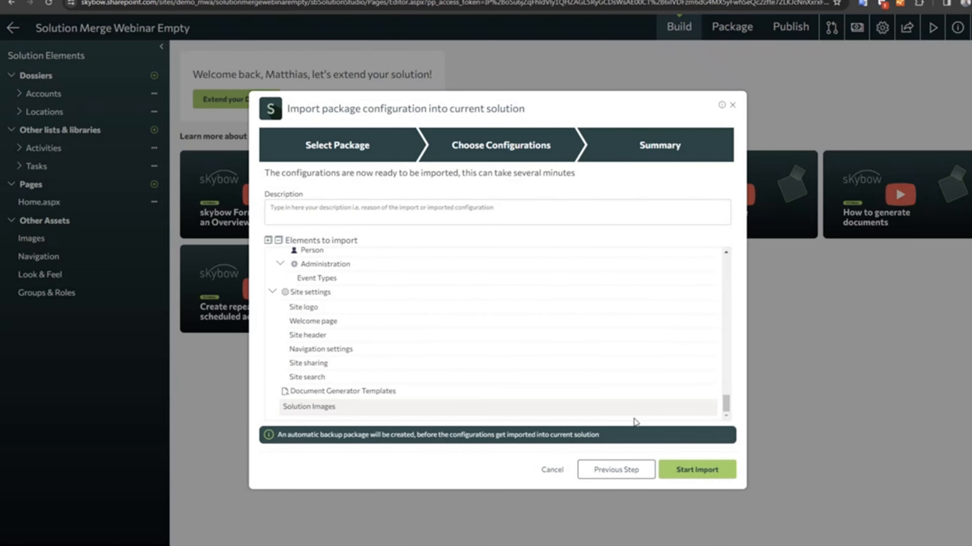
pyautogui.click(688, 469)
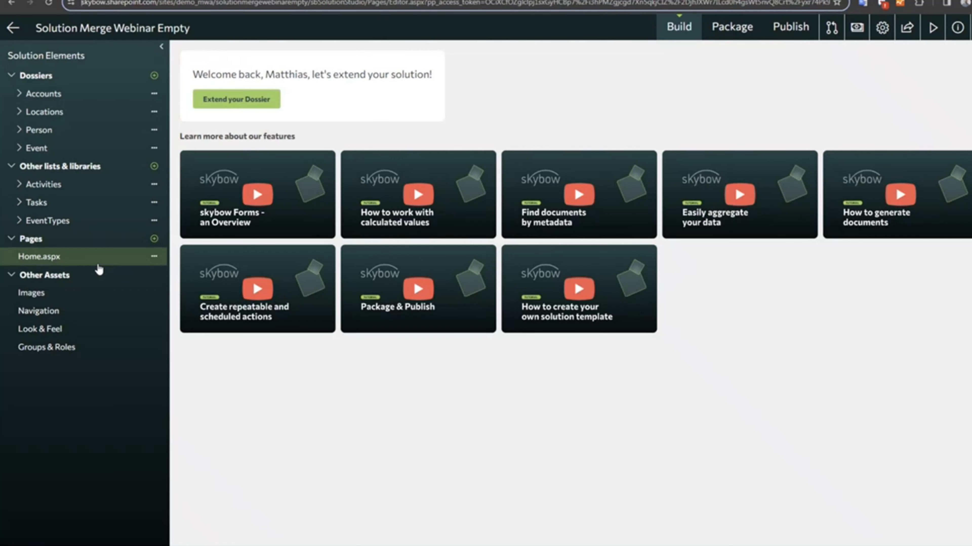
# Open the previous imports of Solution Merge Webinar Empty and select the import from the CRM Light solution.
pyautogui.click(830, 28)
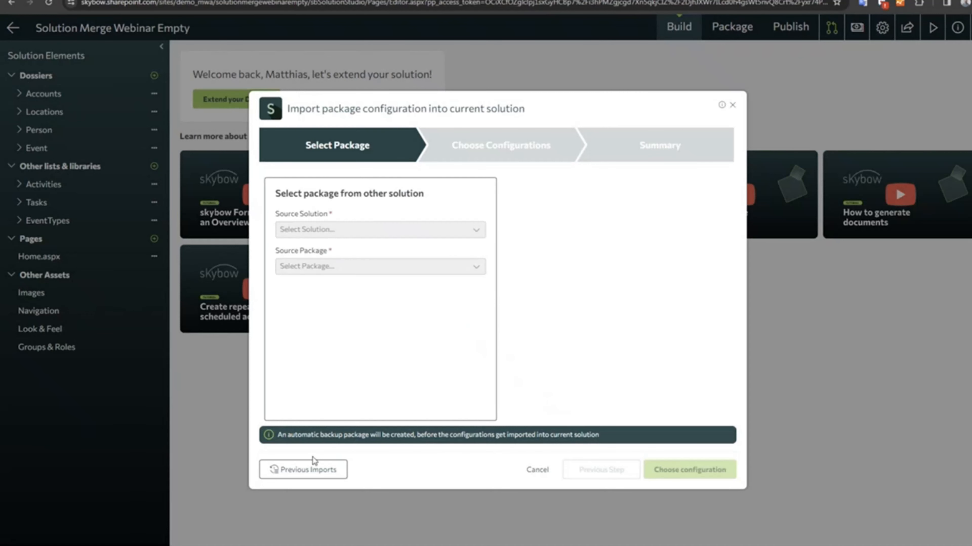
pyautogui.click(319, 475)
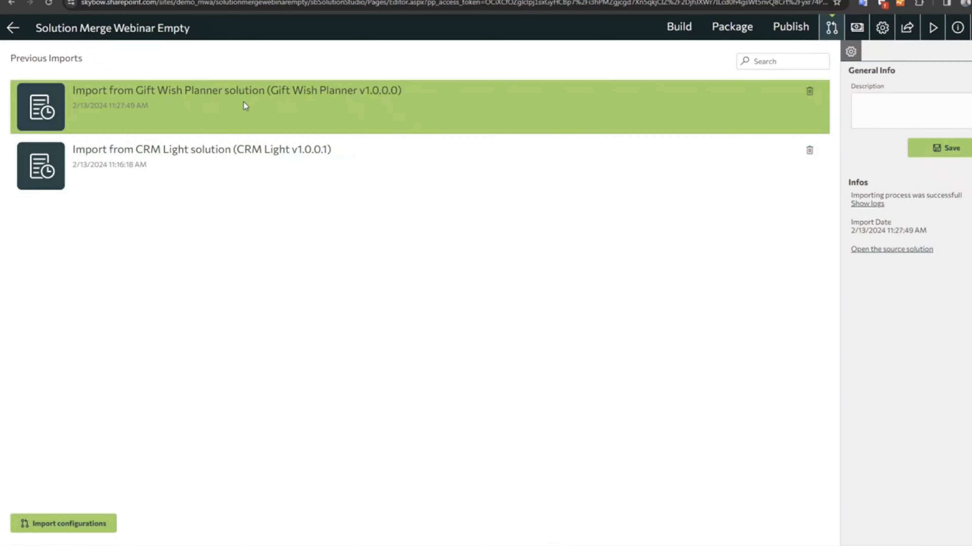
pyautogui.click(299, 165)
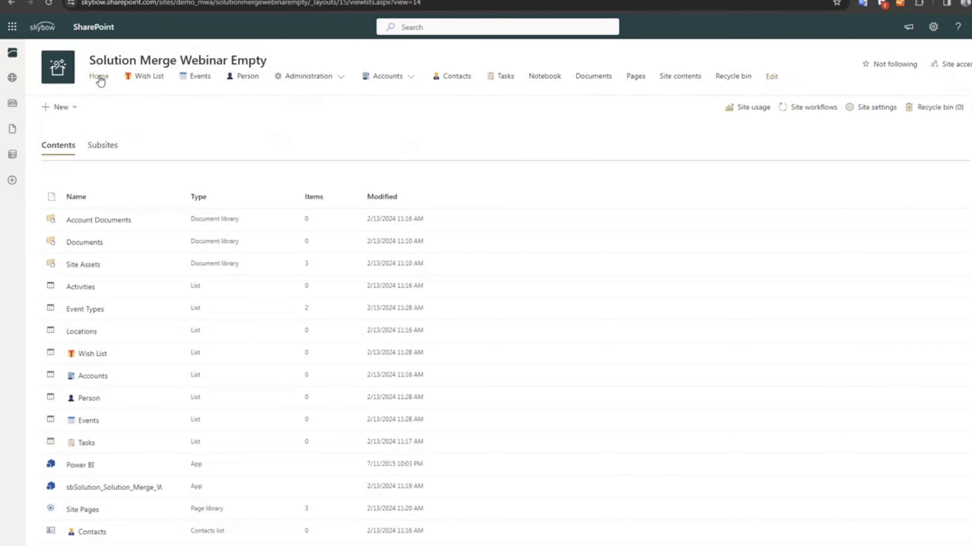
# Open the home page of the Solution Merge Webinar Empty SharePoint site and inspect the Accounts navigation's sub-entries.
pyautogui.click(97, 76)
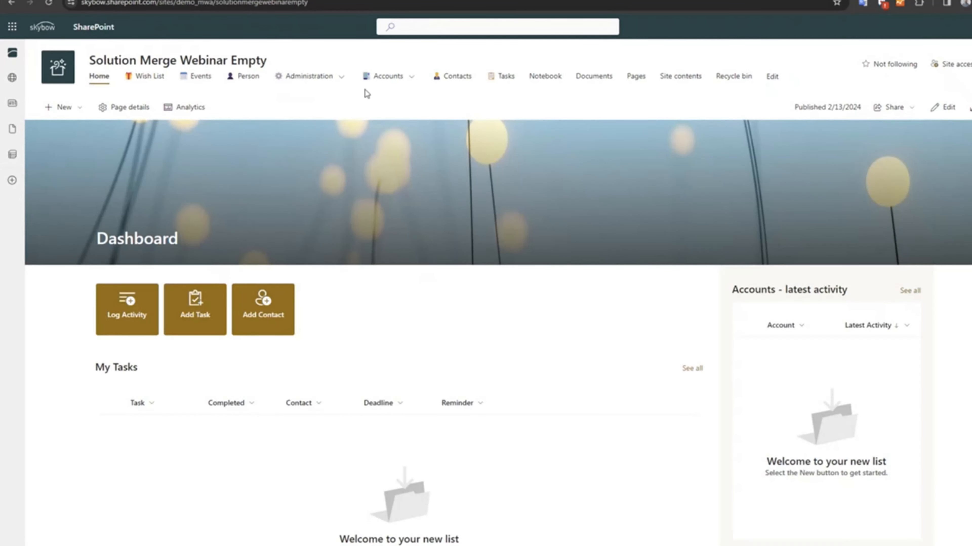
pyautogui.moveTo(396, 88)
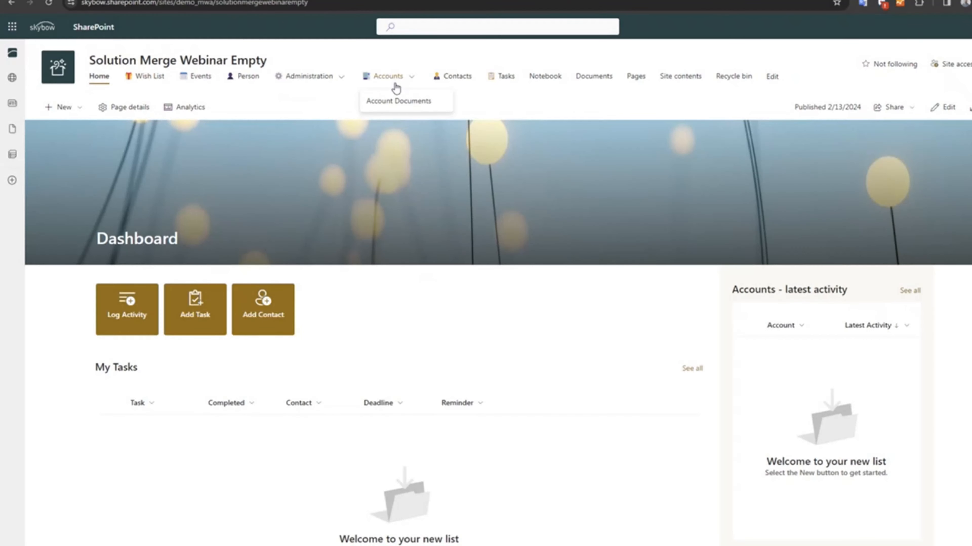